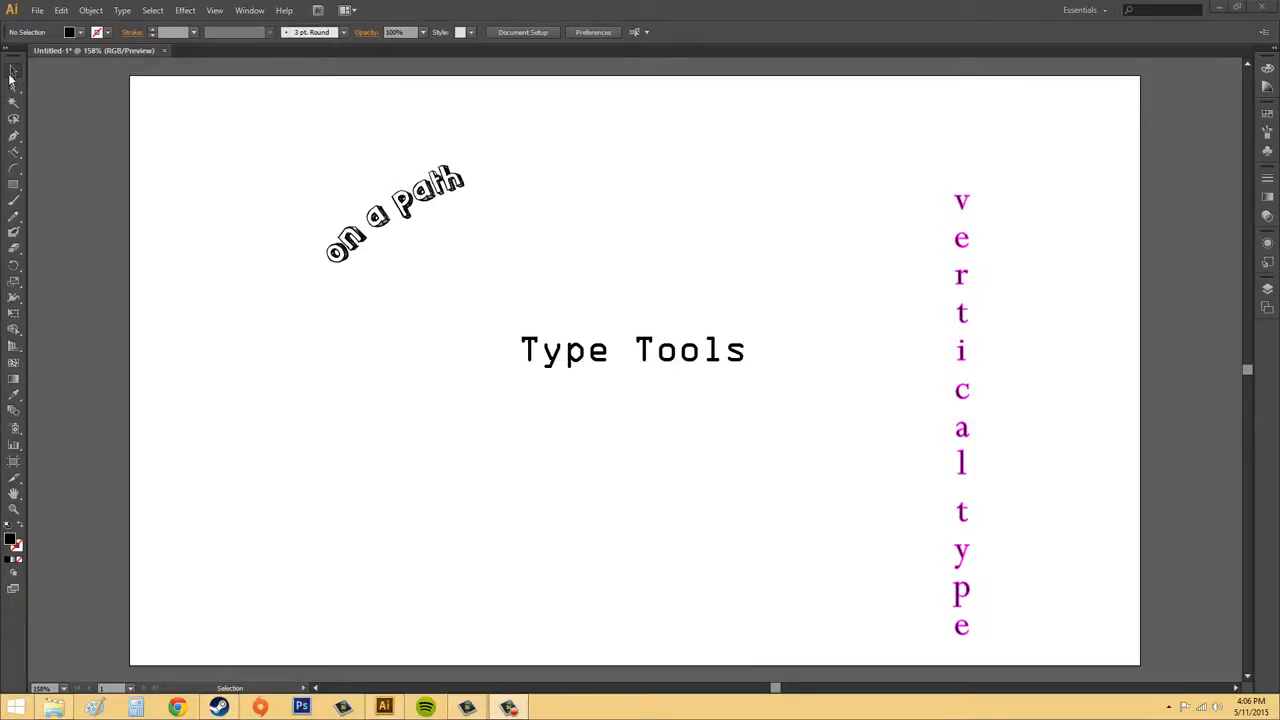
Add the horizontal point text "this is type" in the empty area at the artboard's lower left.
left_click(13, 70)
left_click(14, 154)
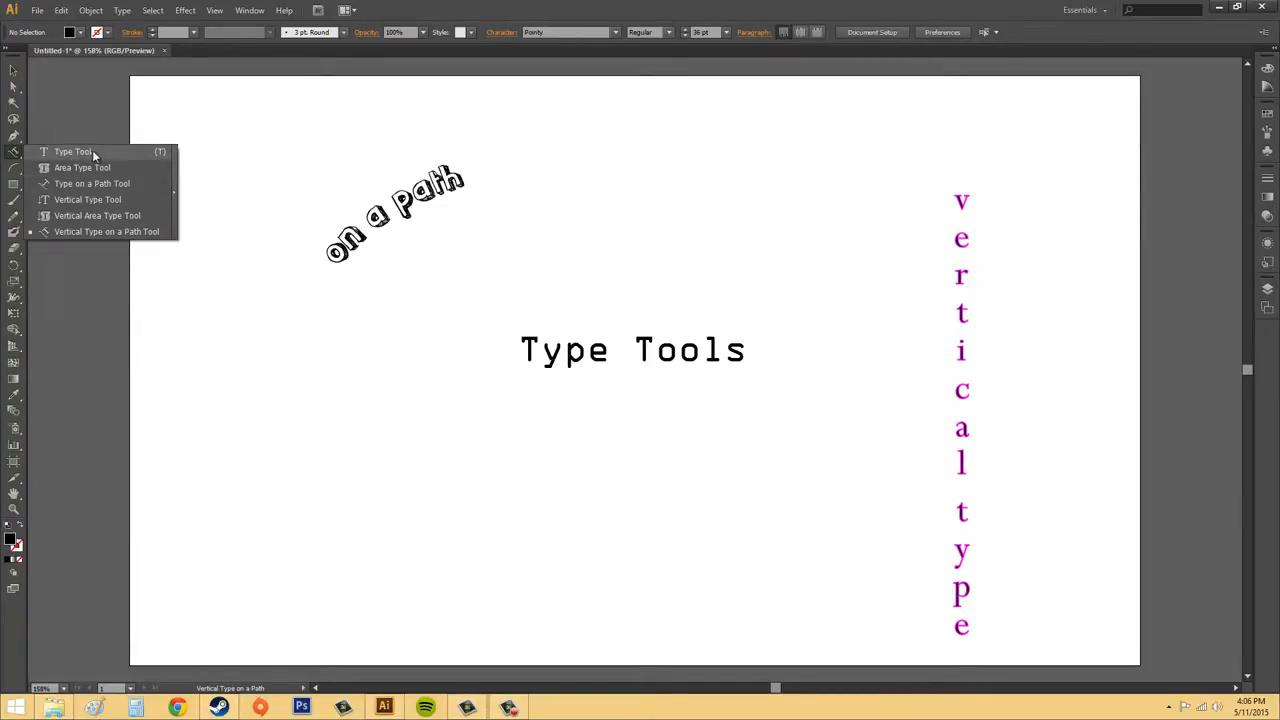
left_click(158, 156)
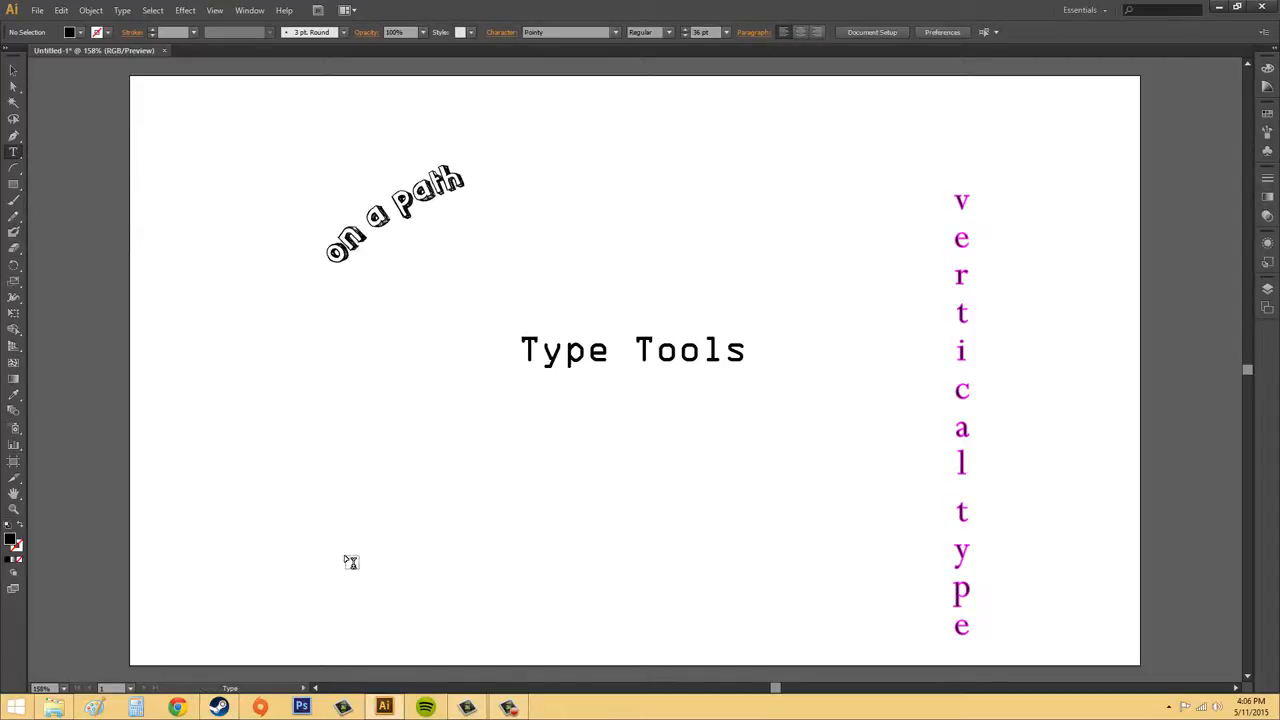
left_click(295, 552)
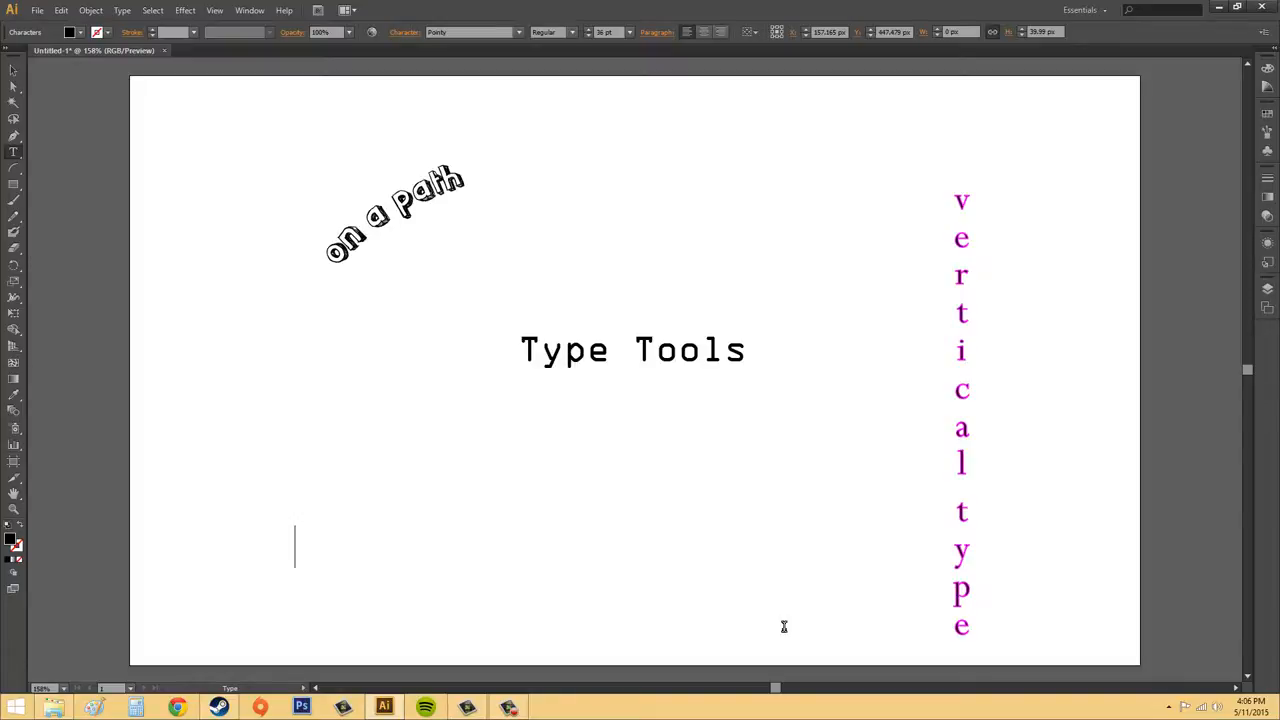
type("this is type")
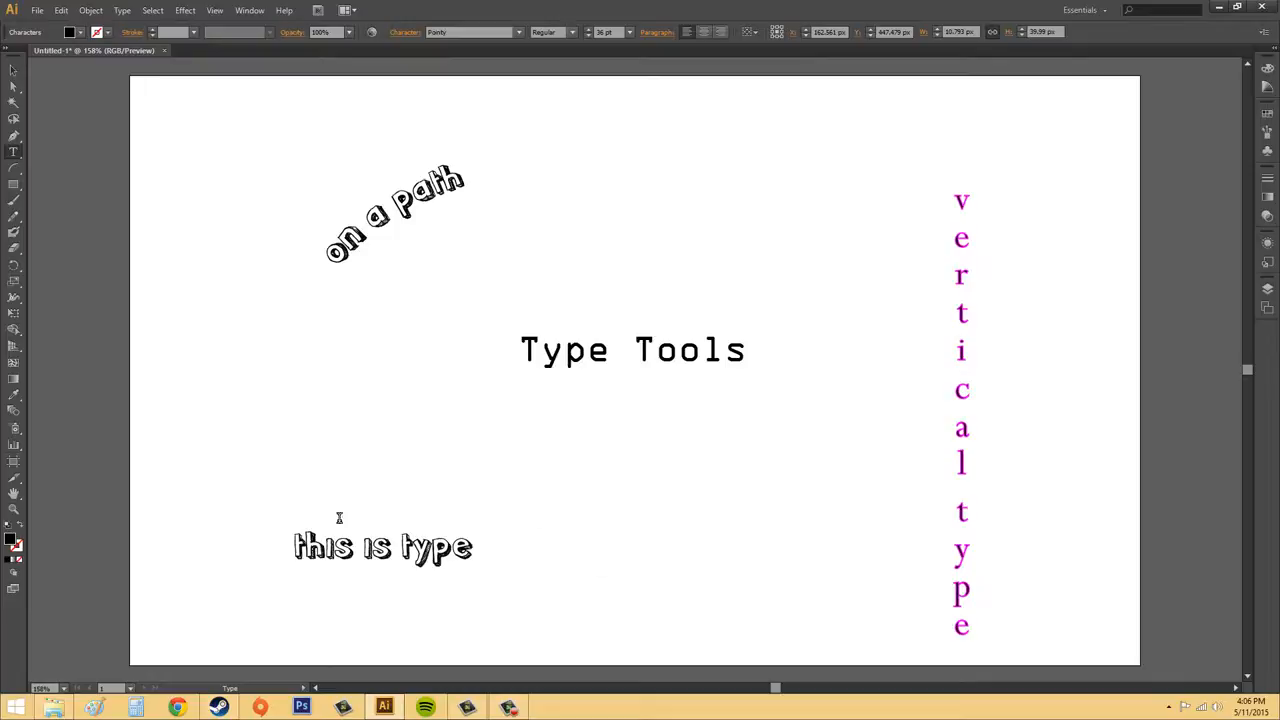
Change the font of the "this is type" text to Rockwell.
left_click_drag(475, 546, 293, 546)
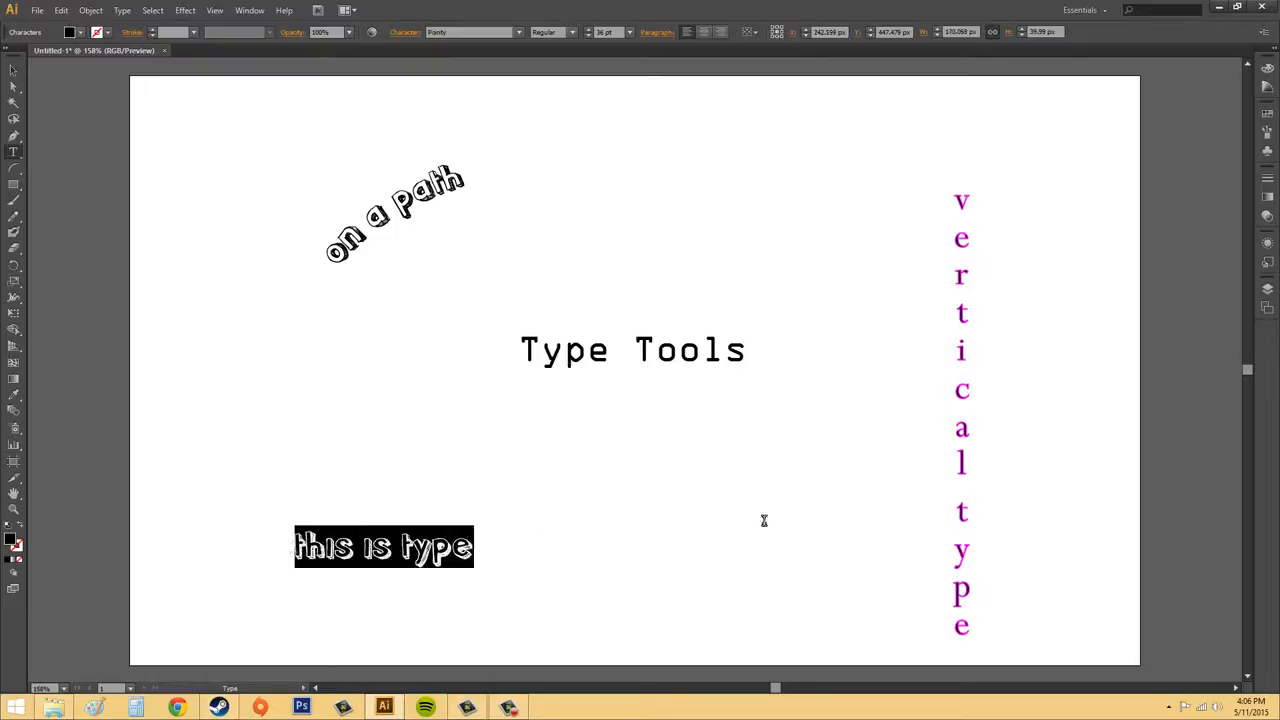
left_click(467, 548)
left_click_drag(497, 545, 280, 541)
left_click(518, 32)
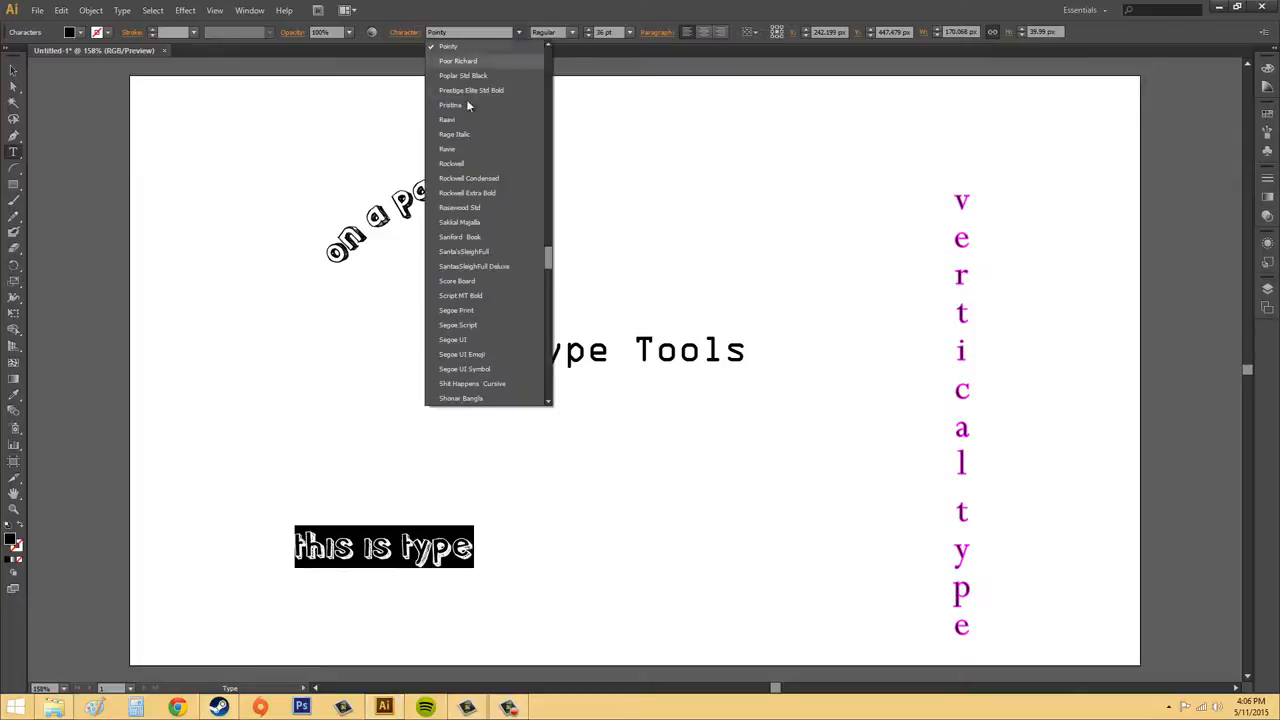
left_click(474, 163)
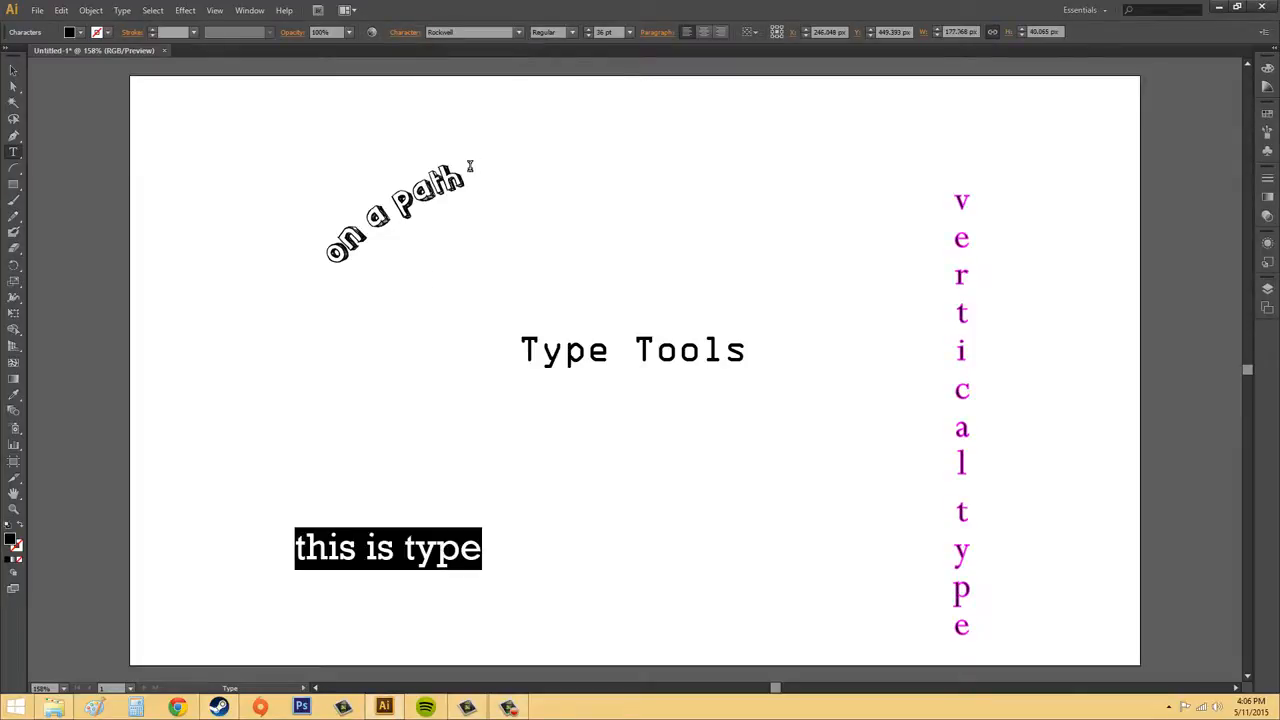
left_click(13, 70)
left_click(571, 520)
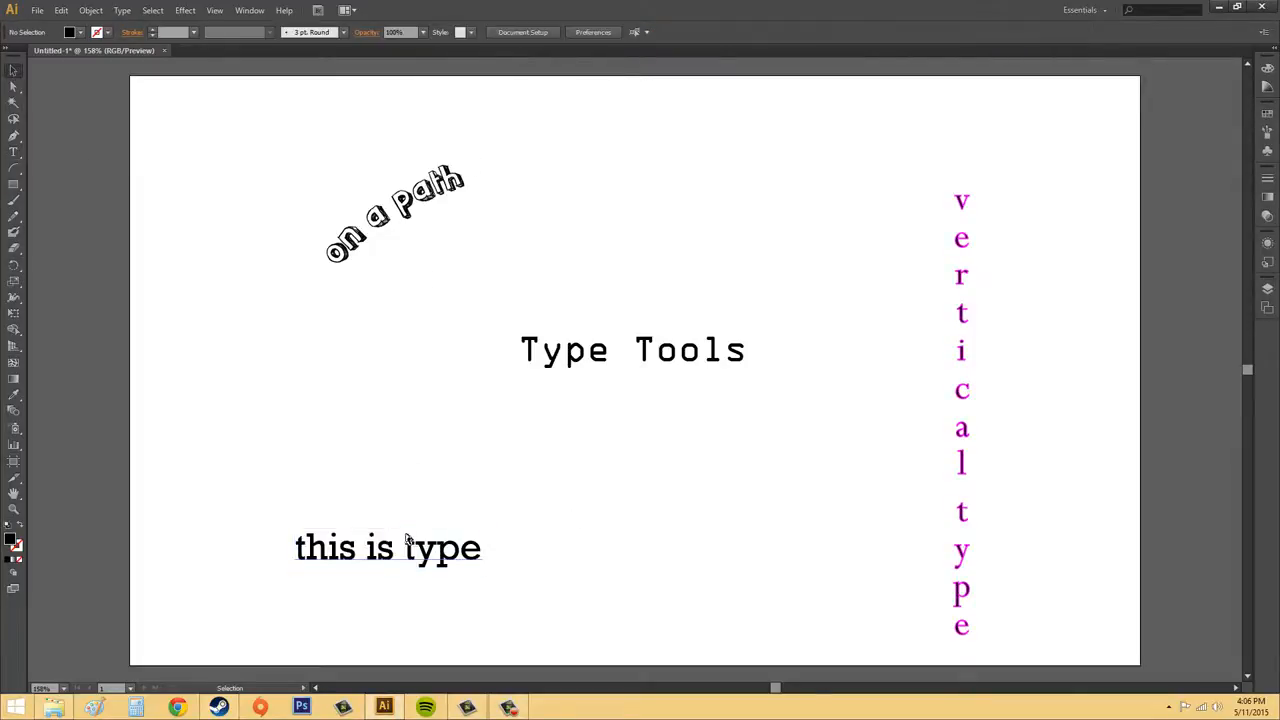
Set the "this is type" text to Bold style at 48 pt.
left_click(433, 541)
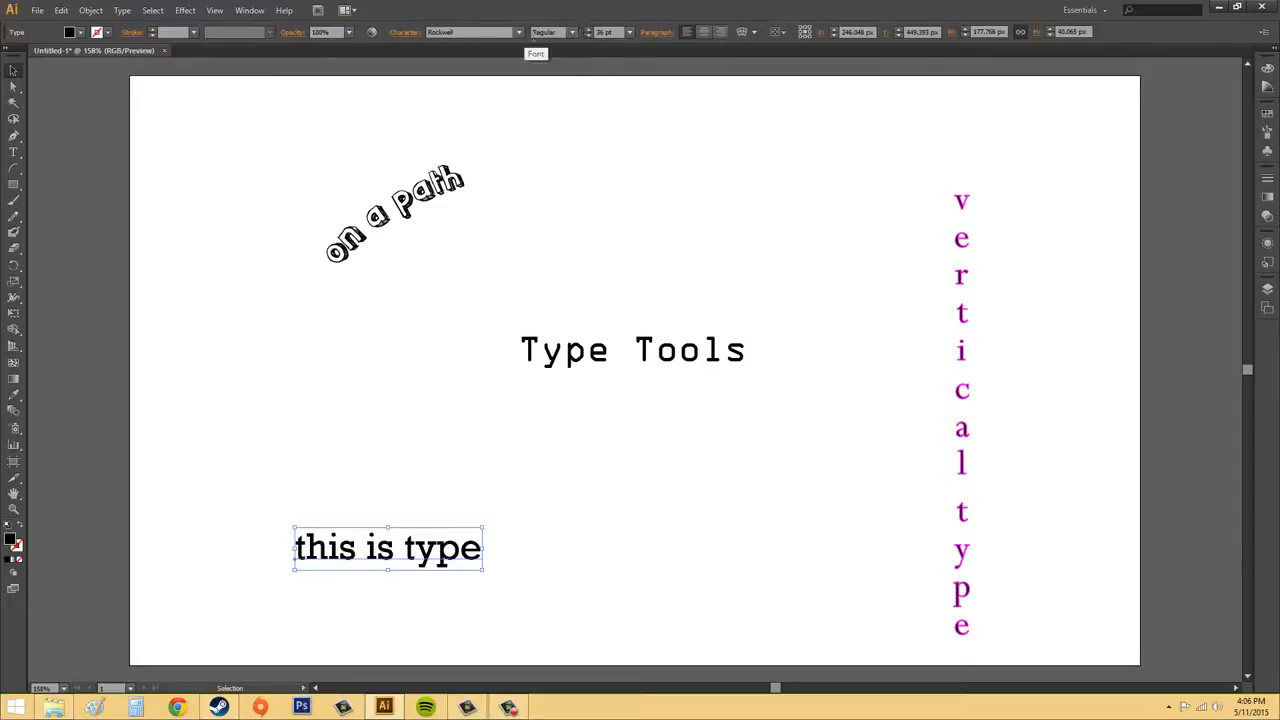
left_click(631, 33)
left_click(631, 33)
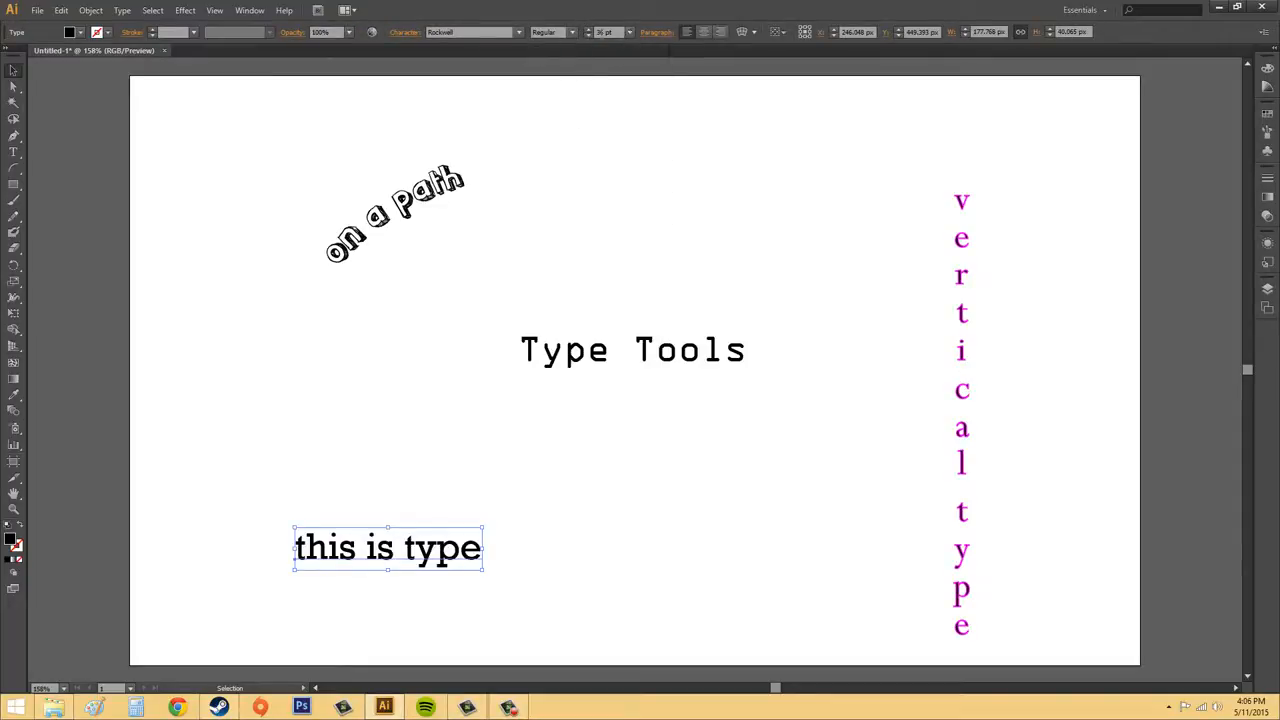
left_click(572, 33)
left_click(631, 33)
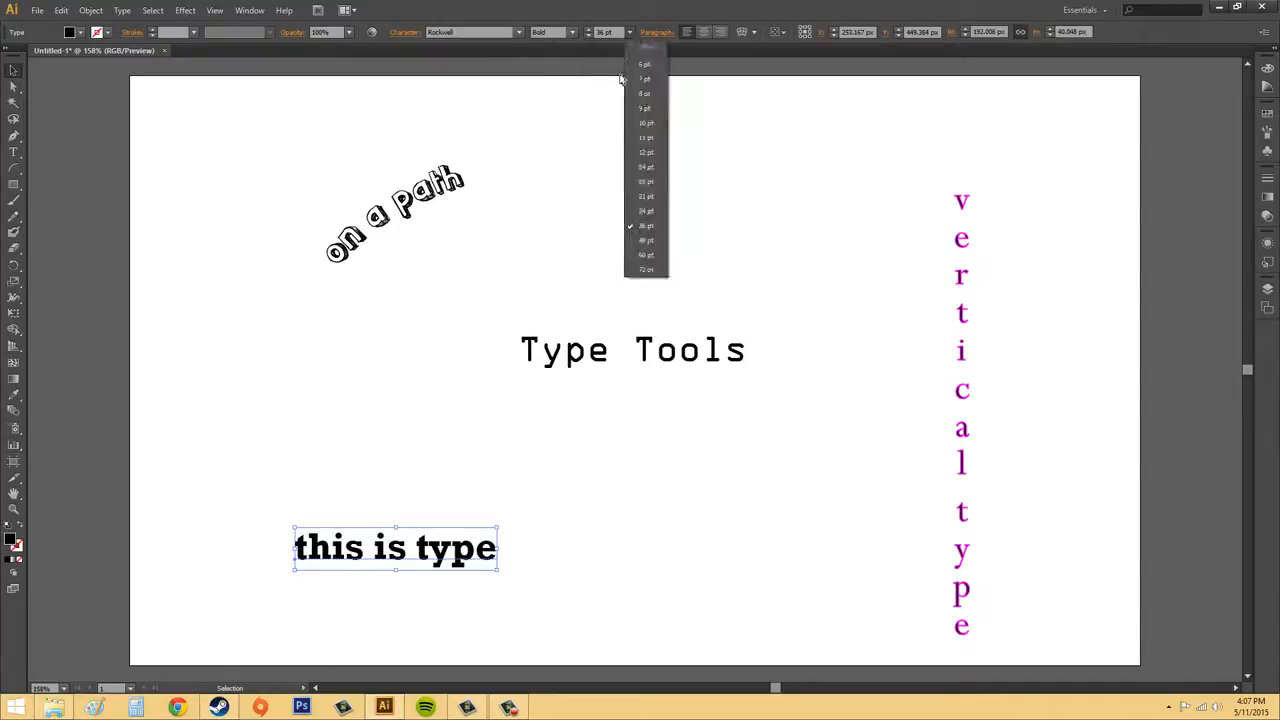
left_click(645, 241)
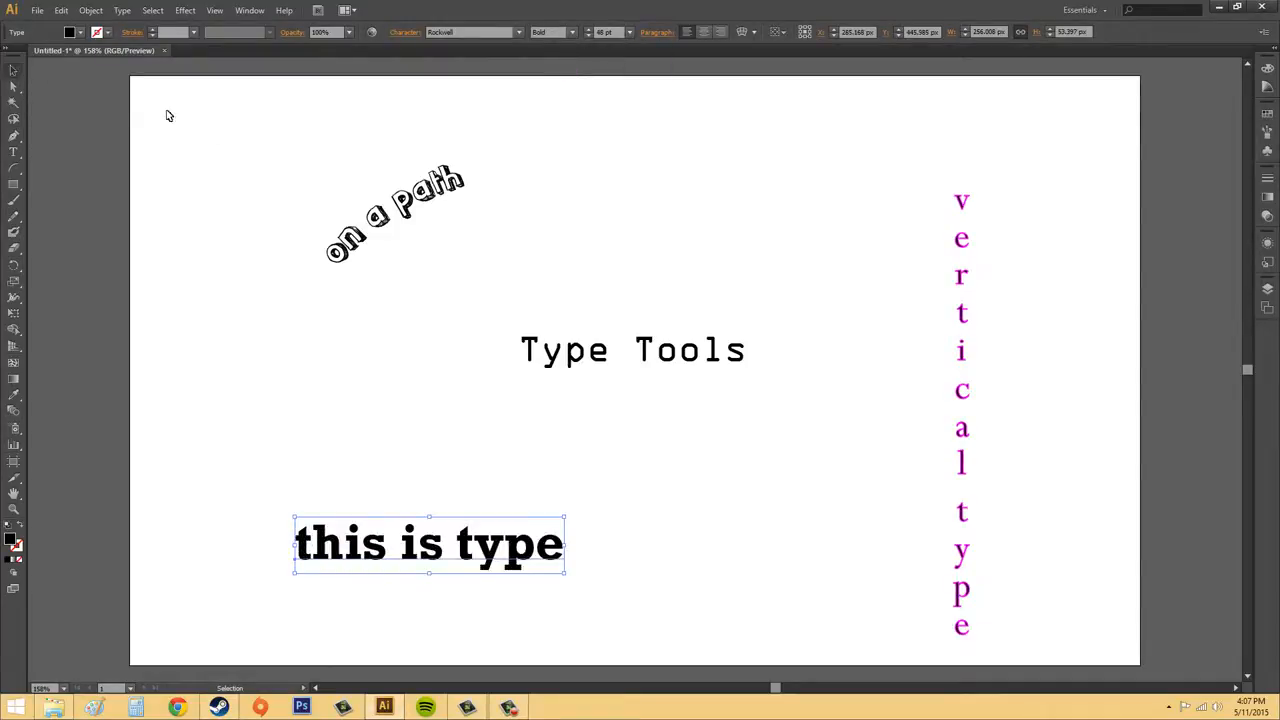
left_click(235, 136)
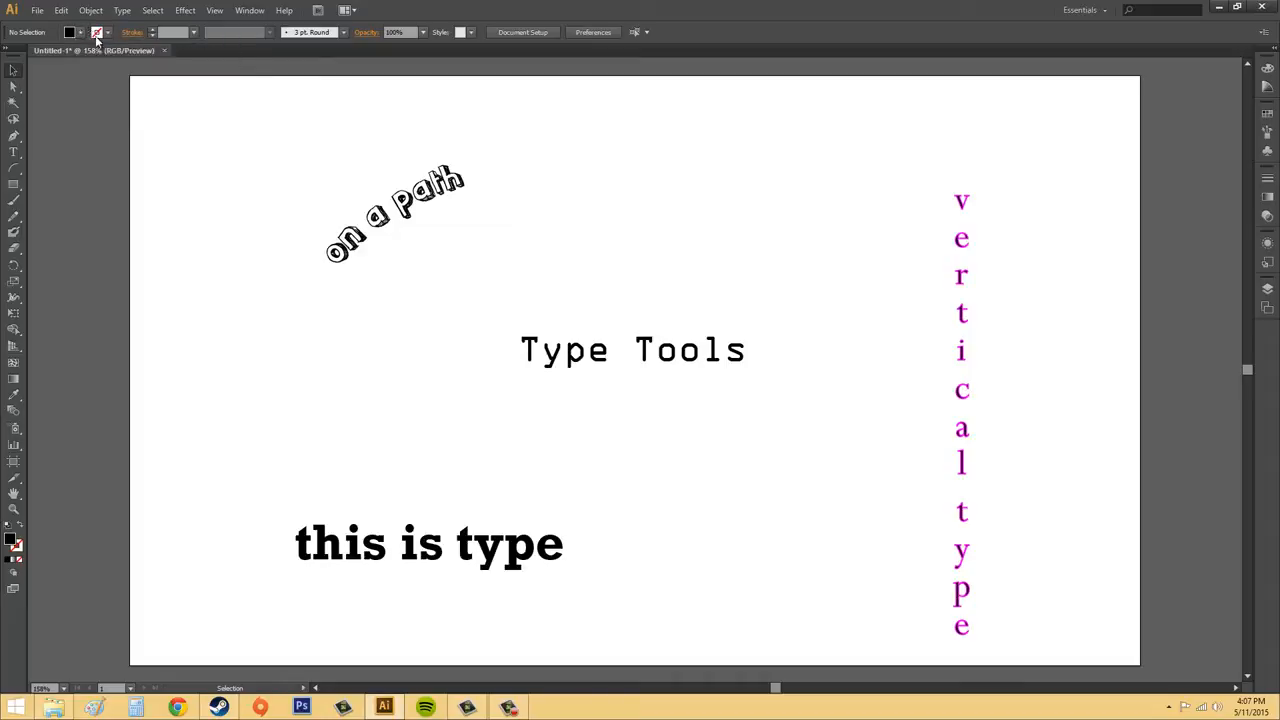
Apply a dark green fill to the "this is type" text.
left_click(430, 532)
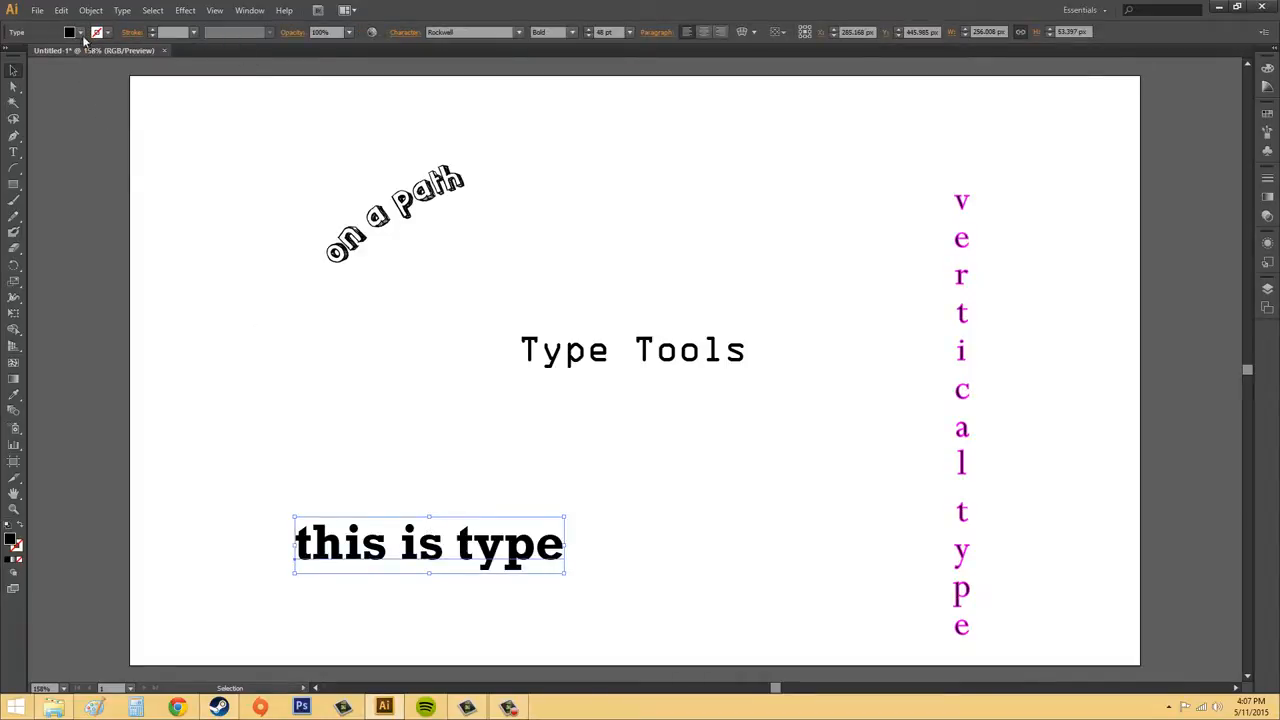
left_click(81, 33)
left_click(64, 64)
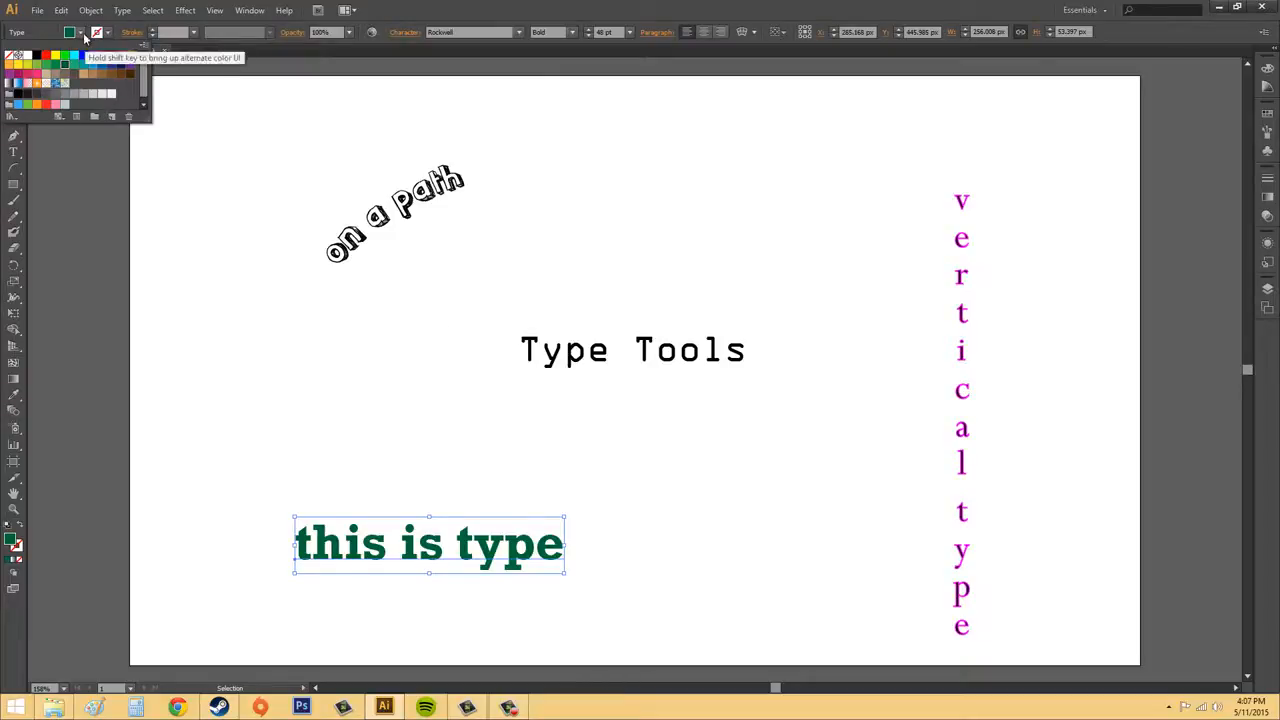
left_click(83, 35)
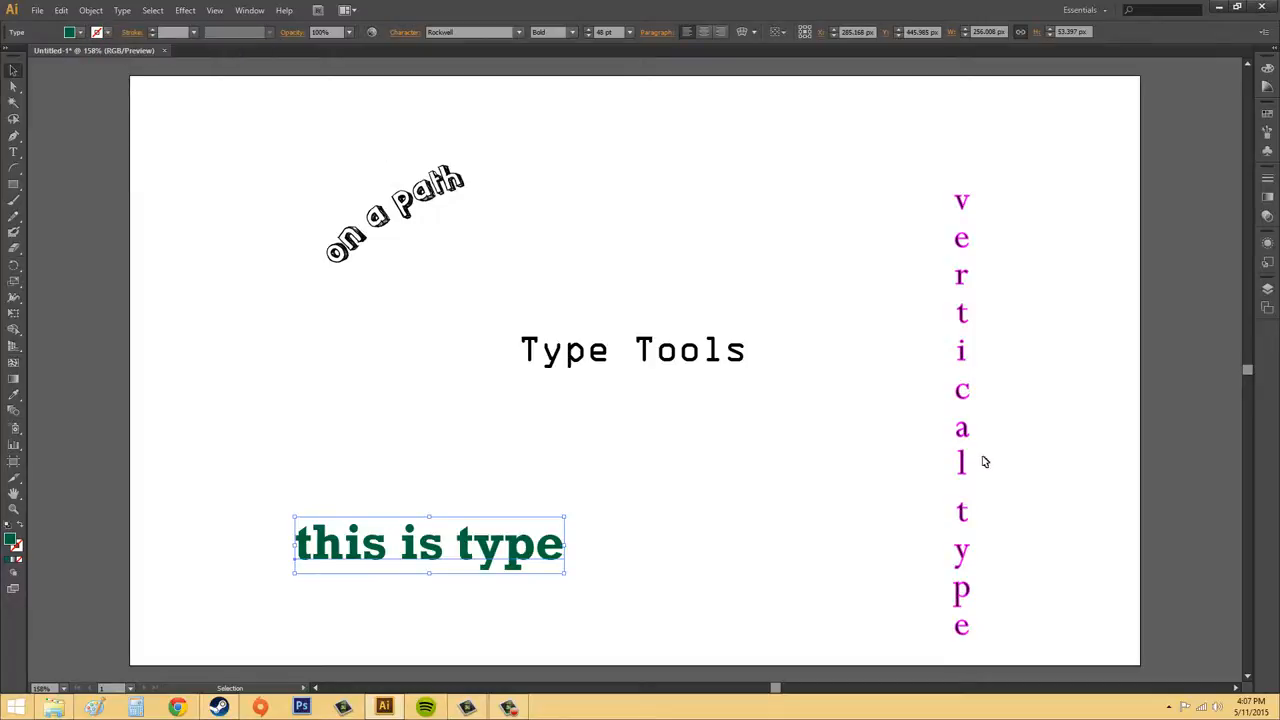
Move the purple "vertical type" text slightly upward on the artboard.
left_click(959, 392)
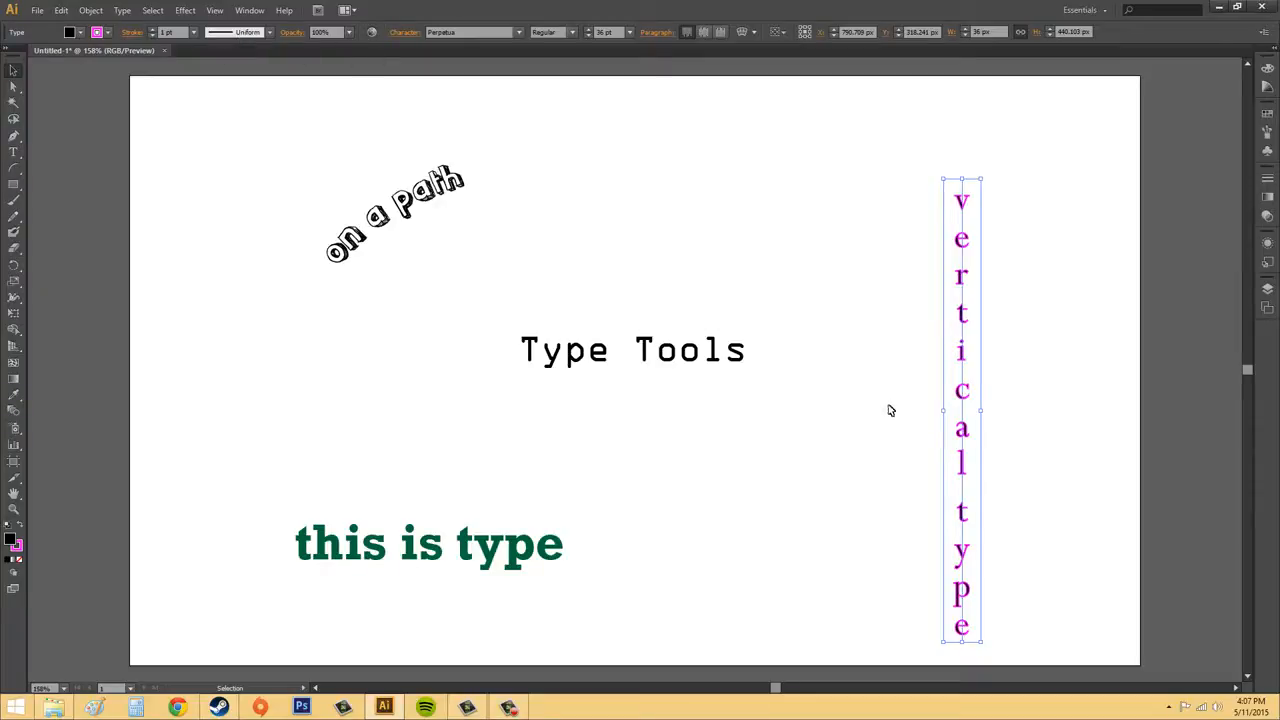
left_click(860, 318)
left_click(964, 366)
left_click_drag(964, 366, 960, 322)
left_click(1060, 301)
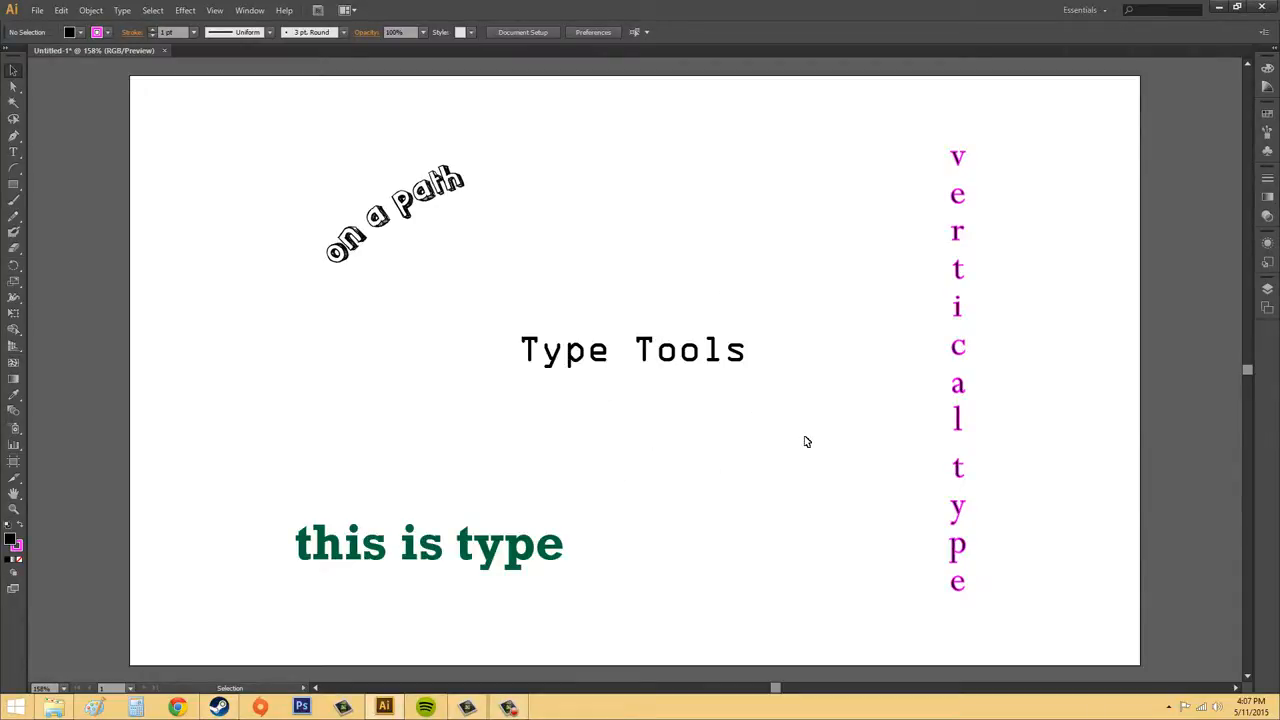
Add the vertical text "thenewboston" just left of the purple vertical text, starting near the artboard's upper edge.
left_click(10, 155)
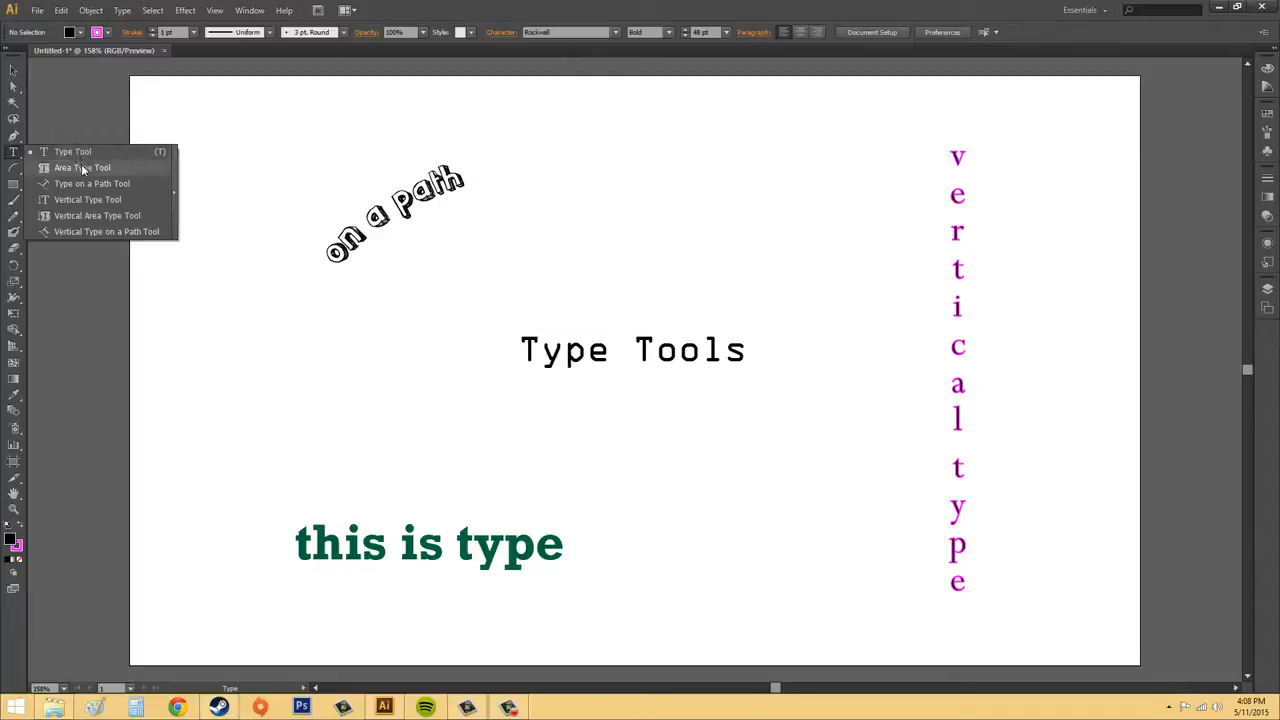
left_click(140, 233)
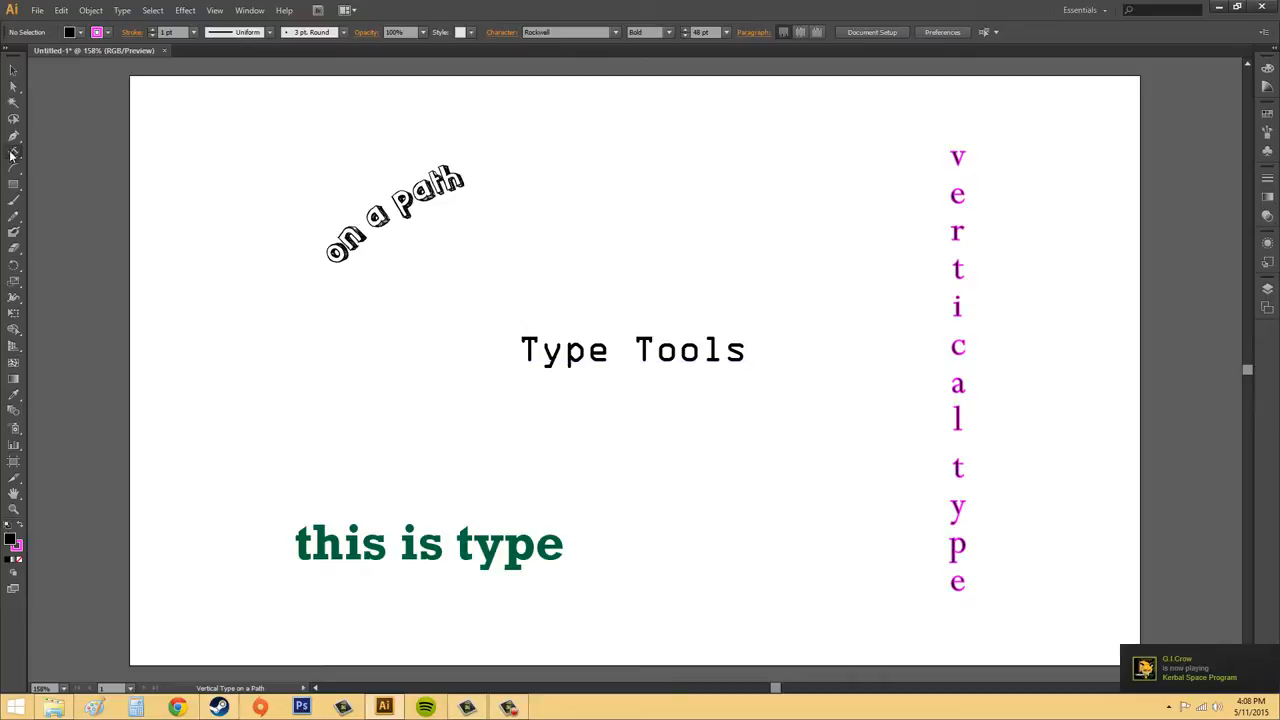
left_click(13, 152)
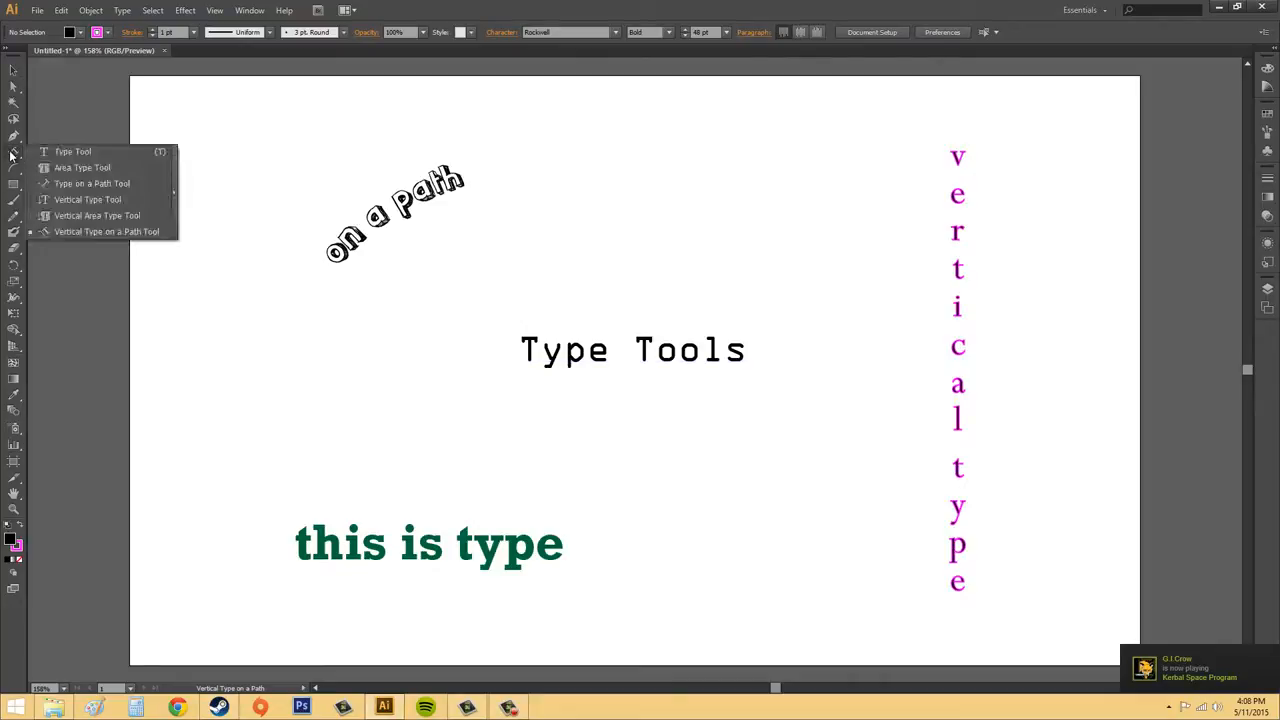
left_click(92, 204)
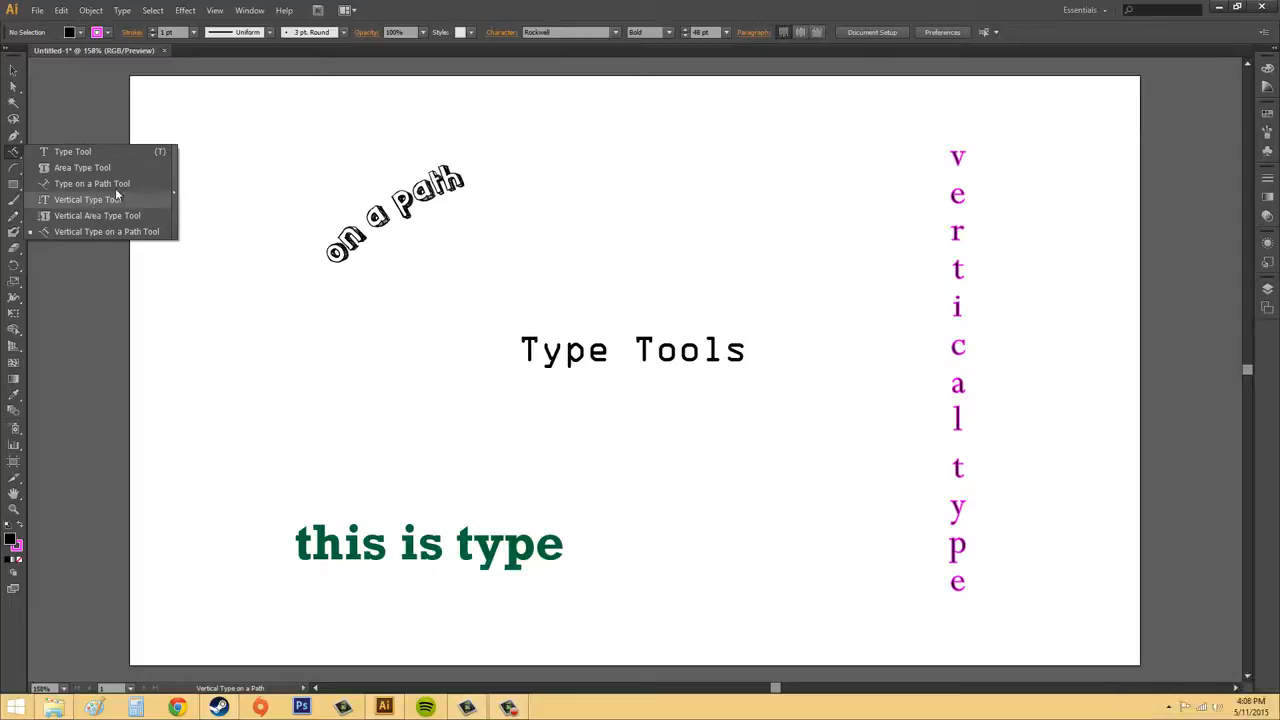
left_click(864, 154)
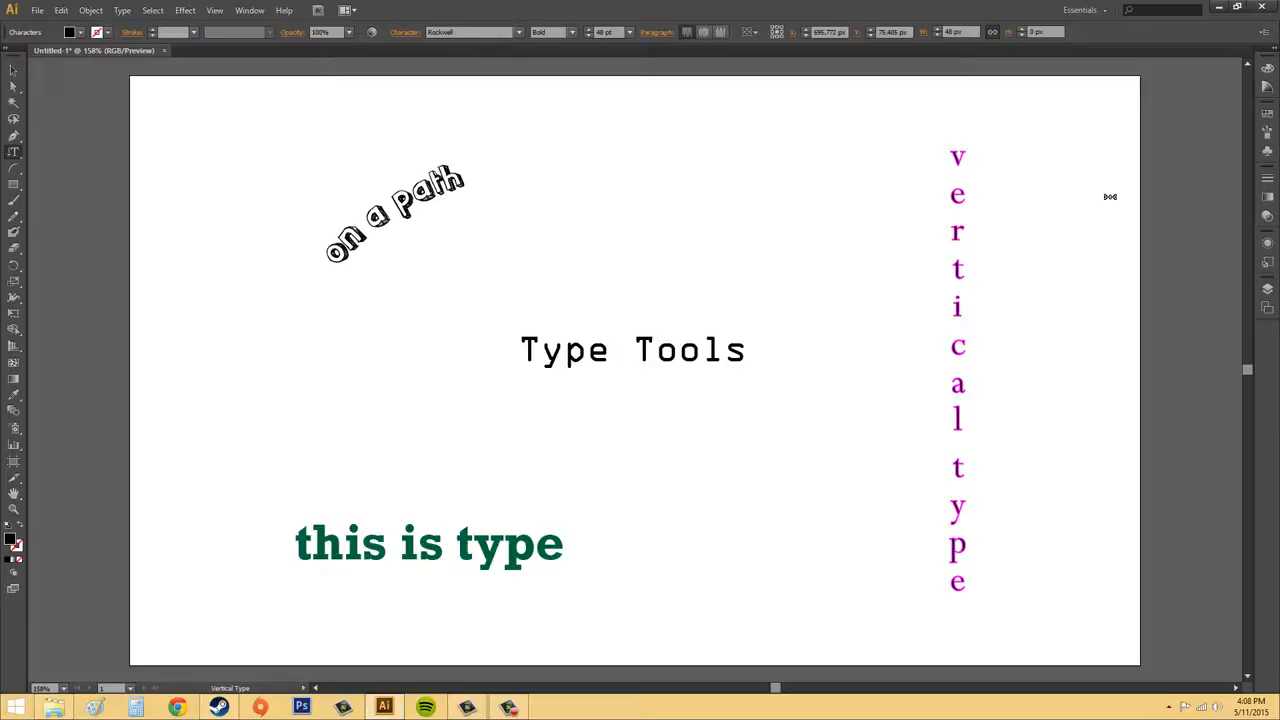
type("thenewboston")
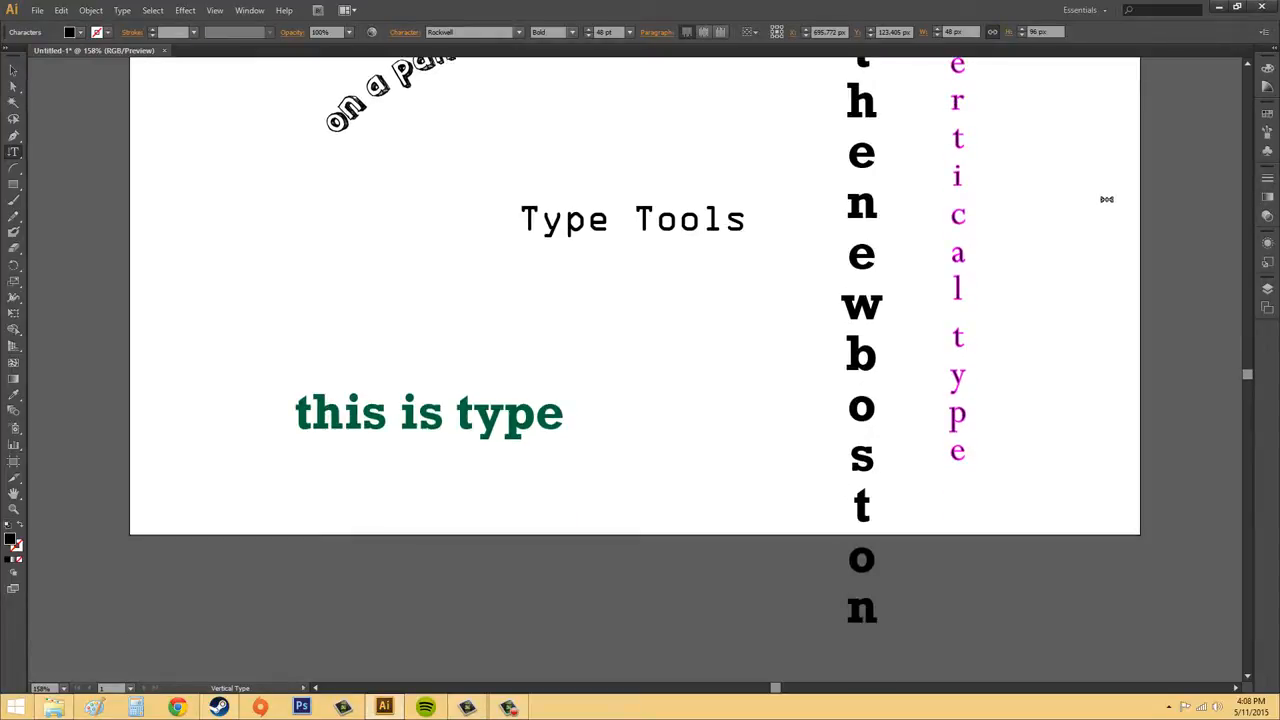
left_click(13, 70)
left_click(783, 309)
Move the vertical "thenewboston" text upward so its last letters sit on the artboard.
scroll(783, 309, "up", 3)
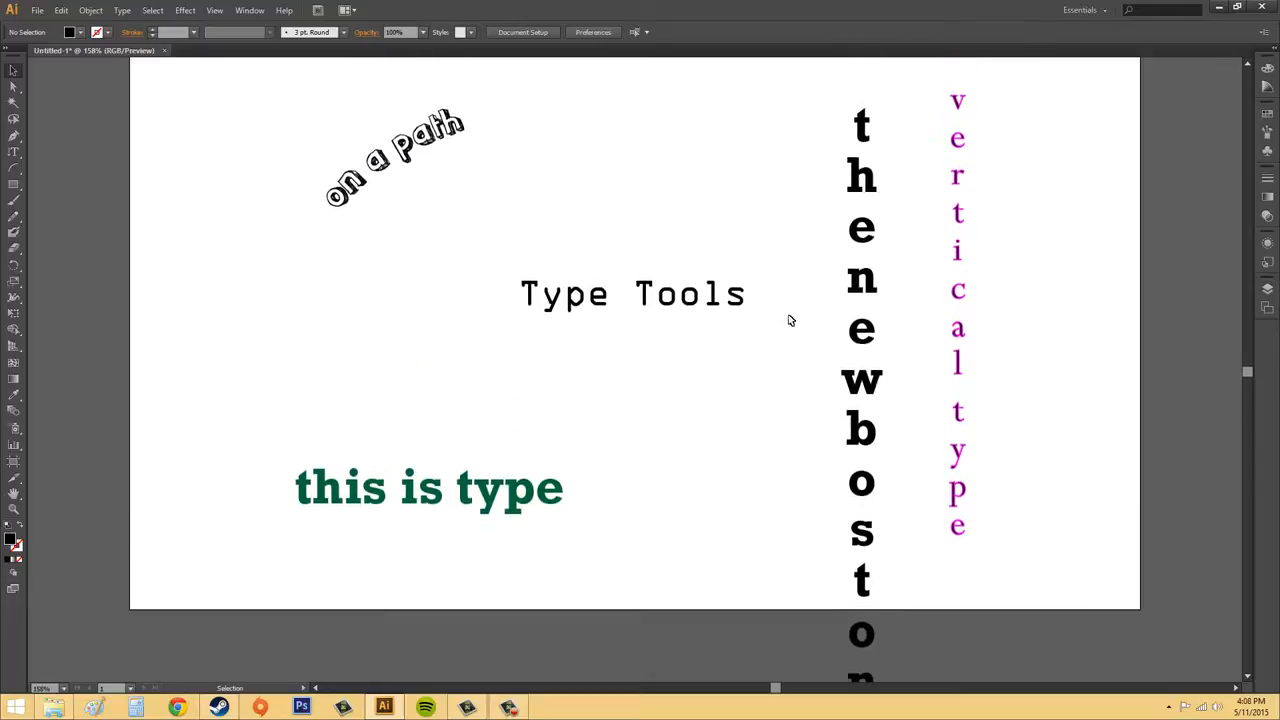
left_click(873, 374)
left_click_drag(873, 374, 870, 268)
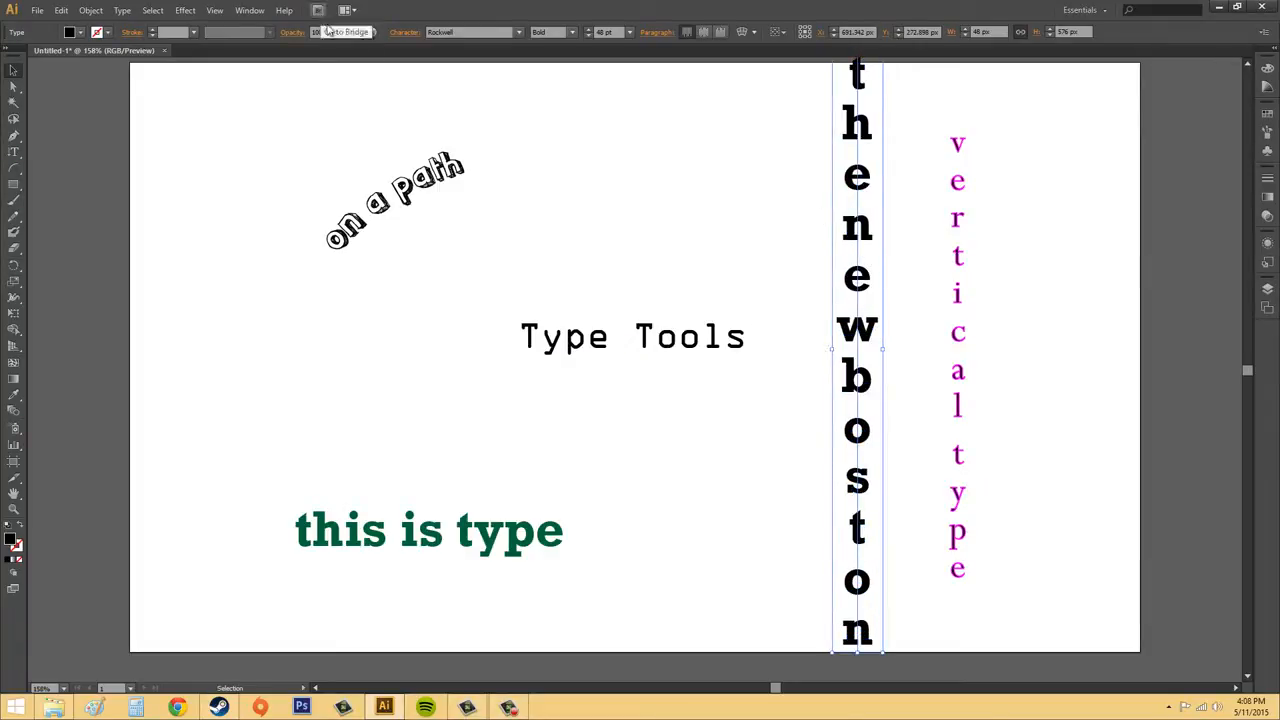
Reduce the "thenewboston" text to 38 pt and move it down so it fits fully within the artboard.
left_click(588, 36)
left_click(588, 36)
left_click(588, 36)
left_click(588, 36)
left_click(588, 36)
left_click(588, 36)
left_click(588, 36)
left_click(588, 36)
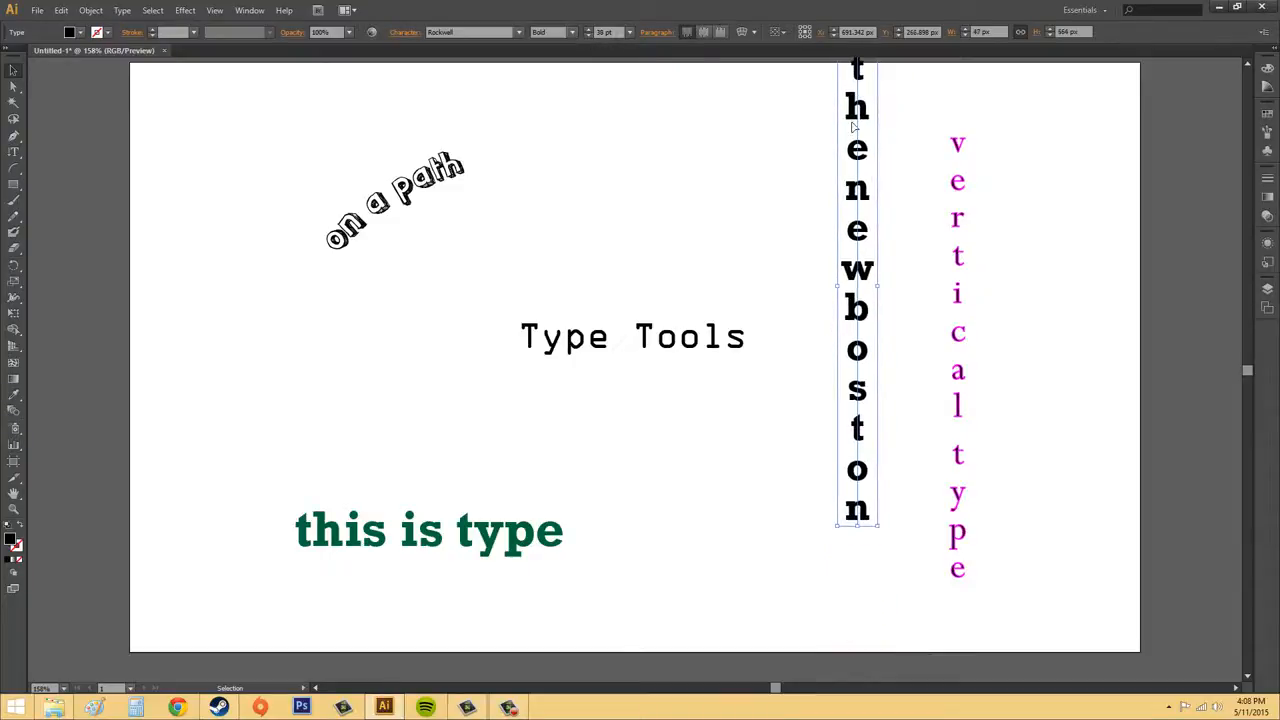
left_click_drag(857, 150, 862, 216)
left_click(1118, 216)
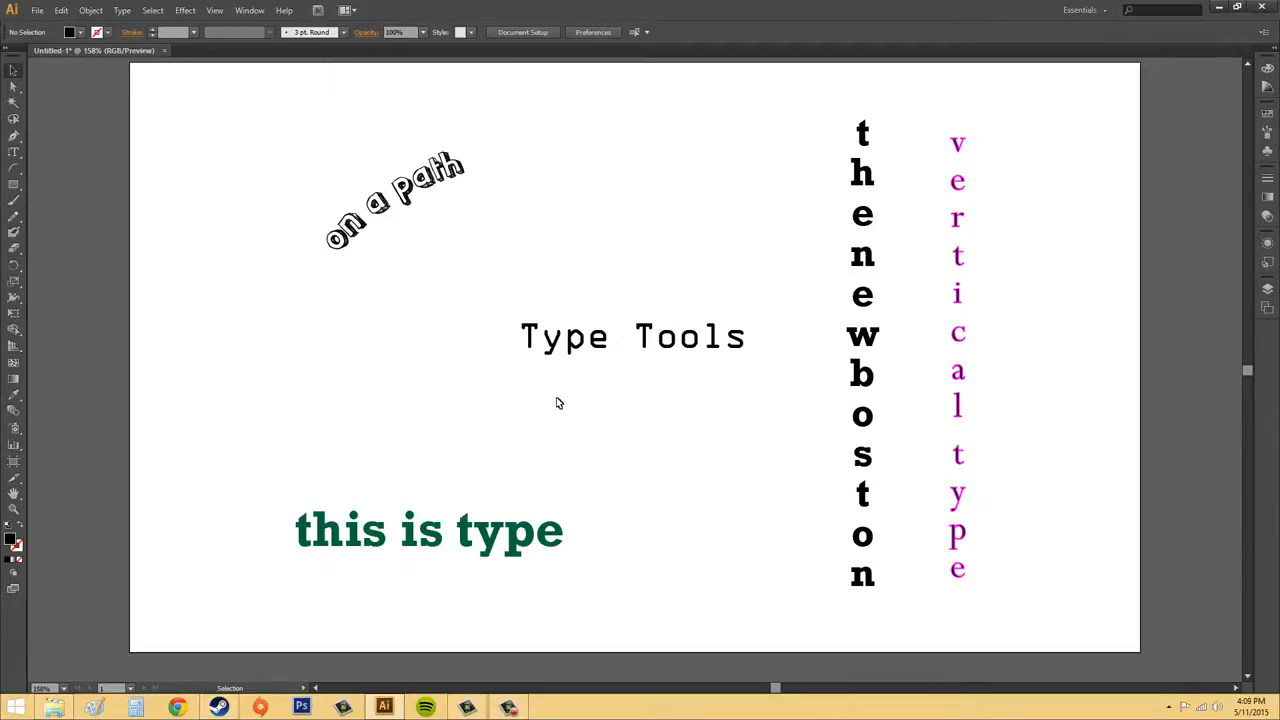
Draw an ellipse about 222 px wide and 159 px high above the "Type Tools" text.
left_click(16, 155)
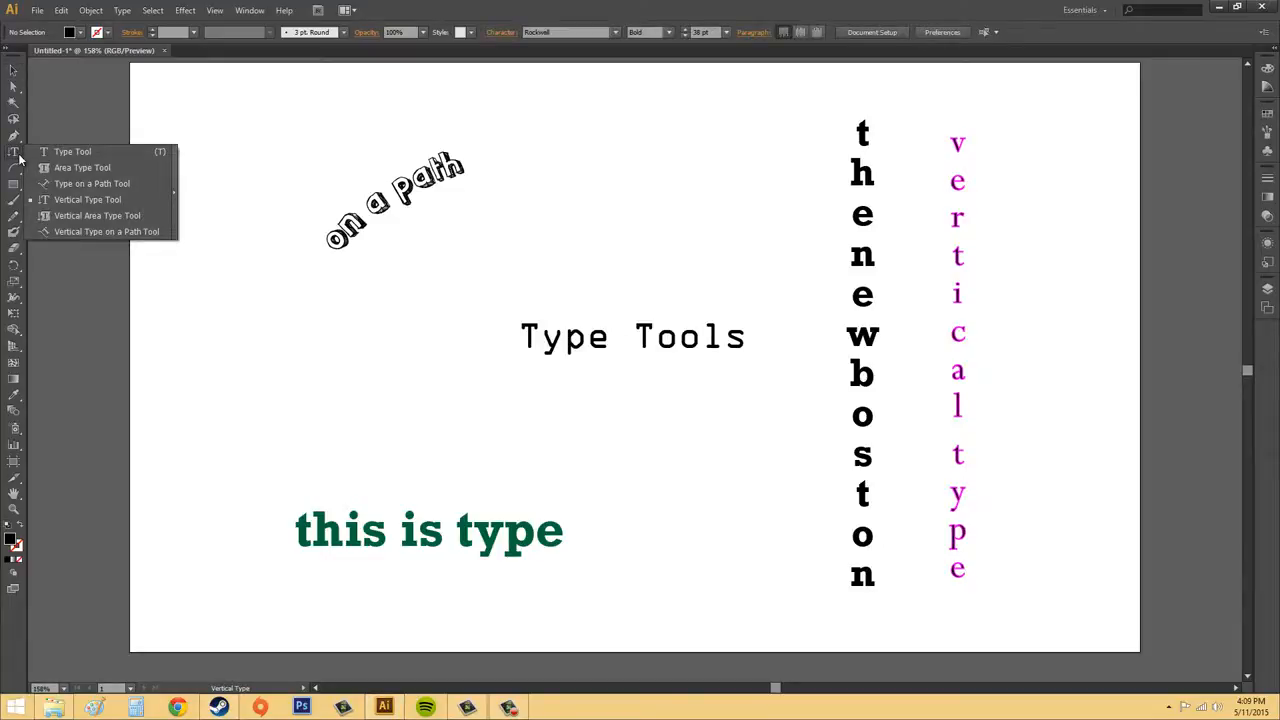
left_click(82, 167)
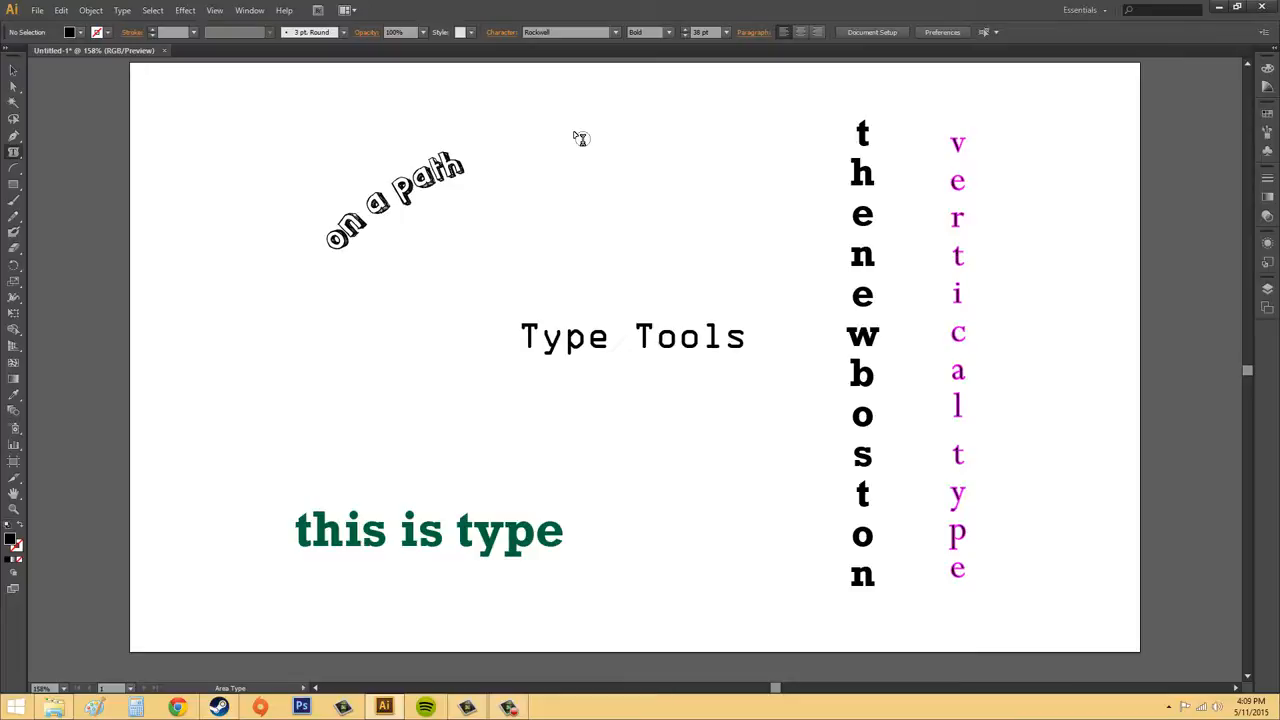
left_click(13, 184)
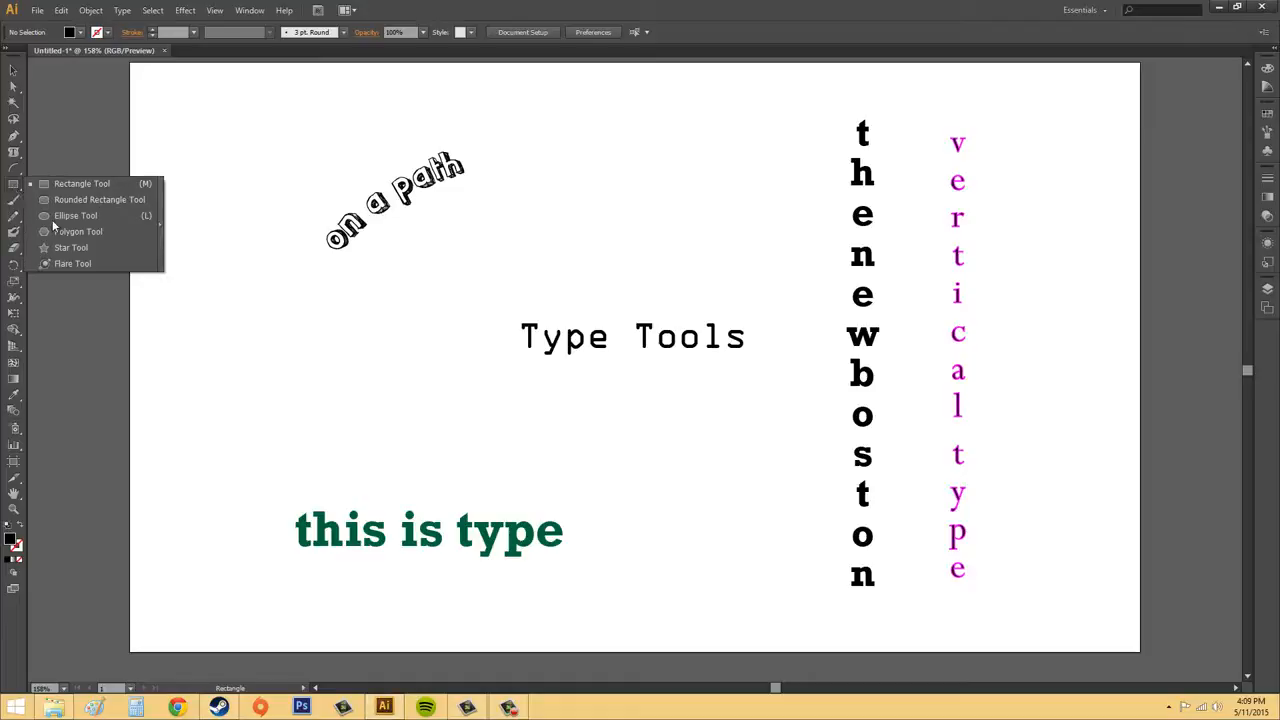
left_click(88, 216)
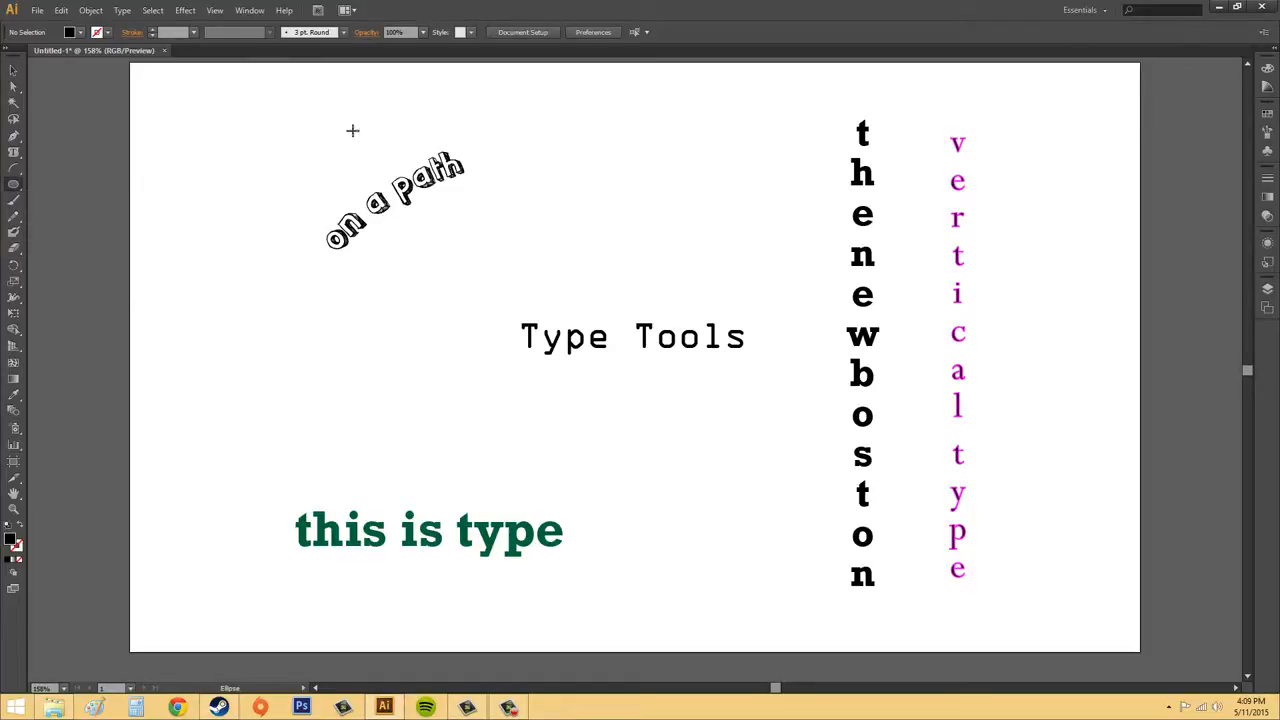
left_click_drag(531, 114, 765, 279)
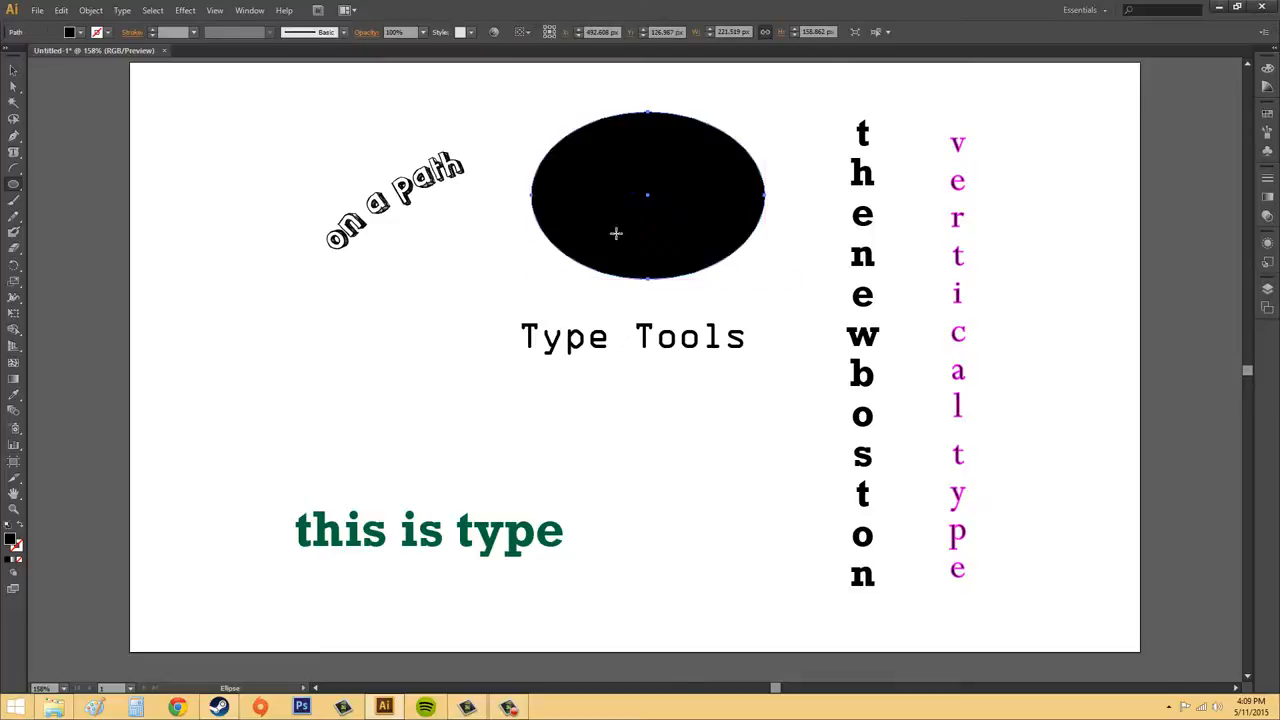
Set the ellipse's fill to None so only its path remains.
left_click(80, 32)
left_click(9, 55)
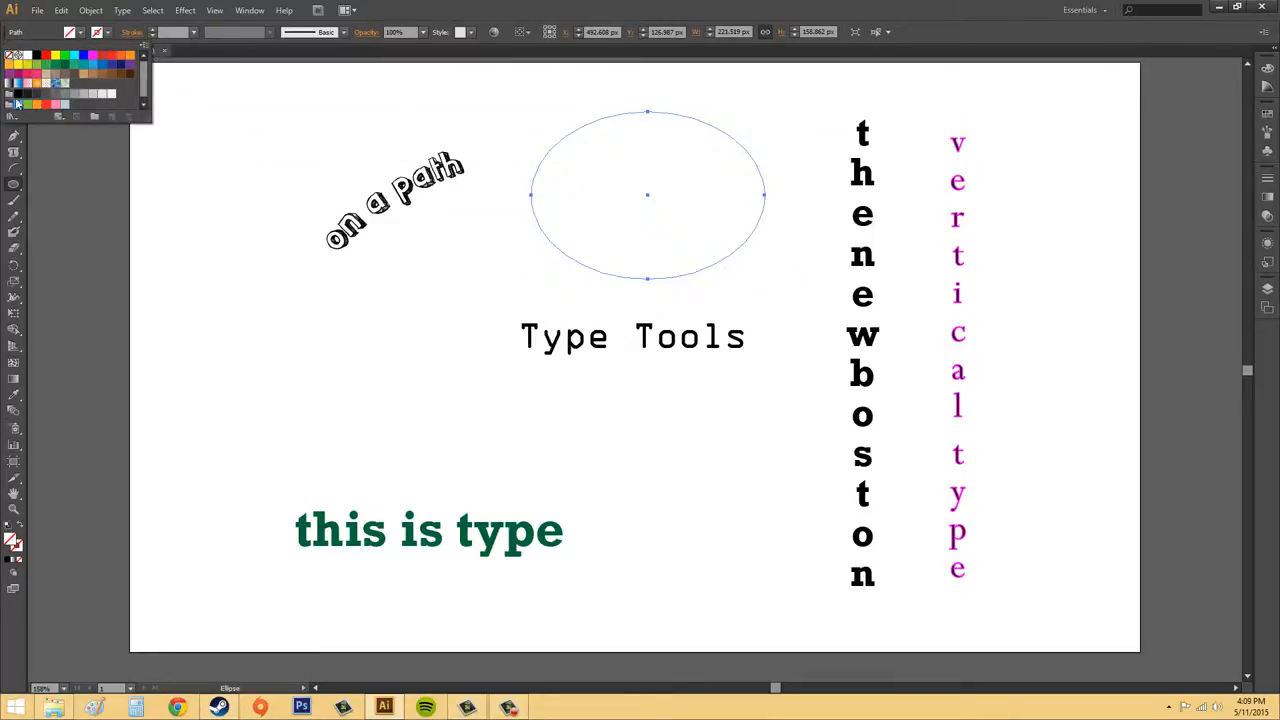
left_click(81, 33)
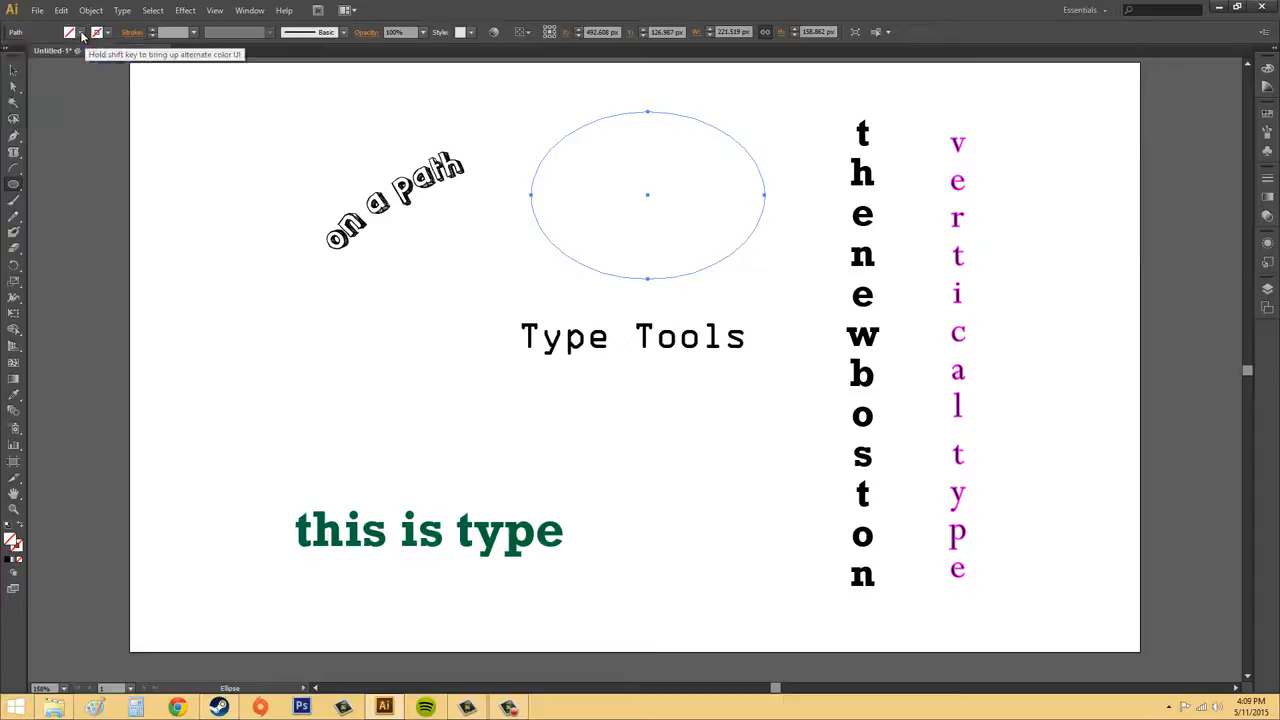
Give the ellipse an RGB Red stroke with a weight of 4 pt.
left_click(110, 33)
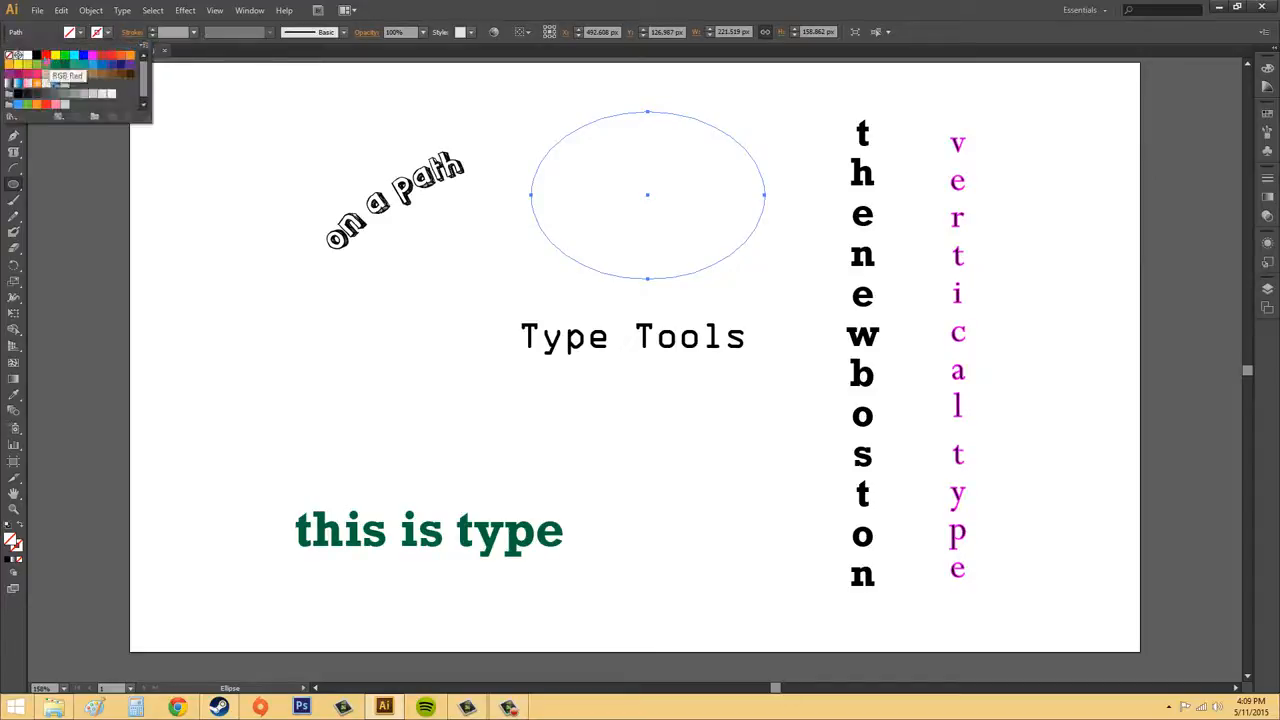
left_click(45, 55)
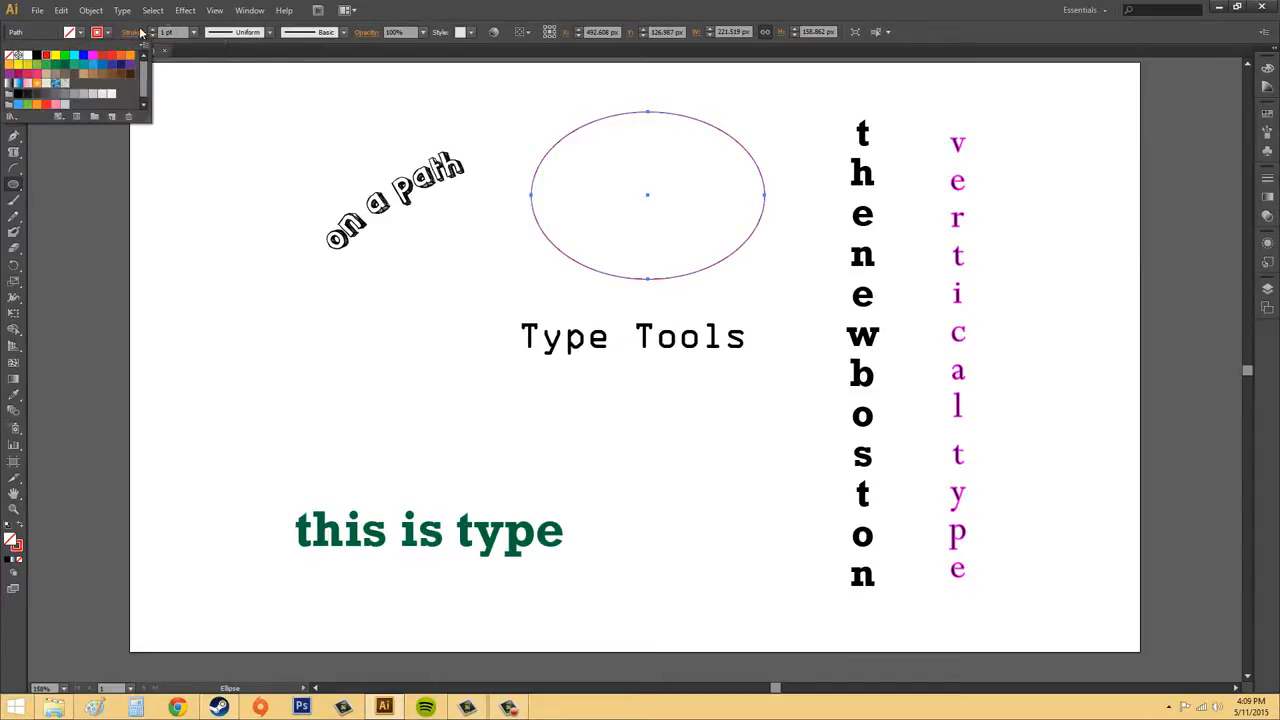
left_click(152, 29)
left_click(152, 29)
left_click(152, 29)
left_click(152, 29)
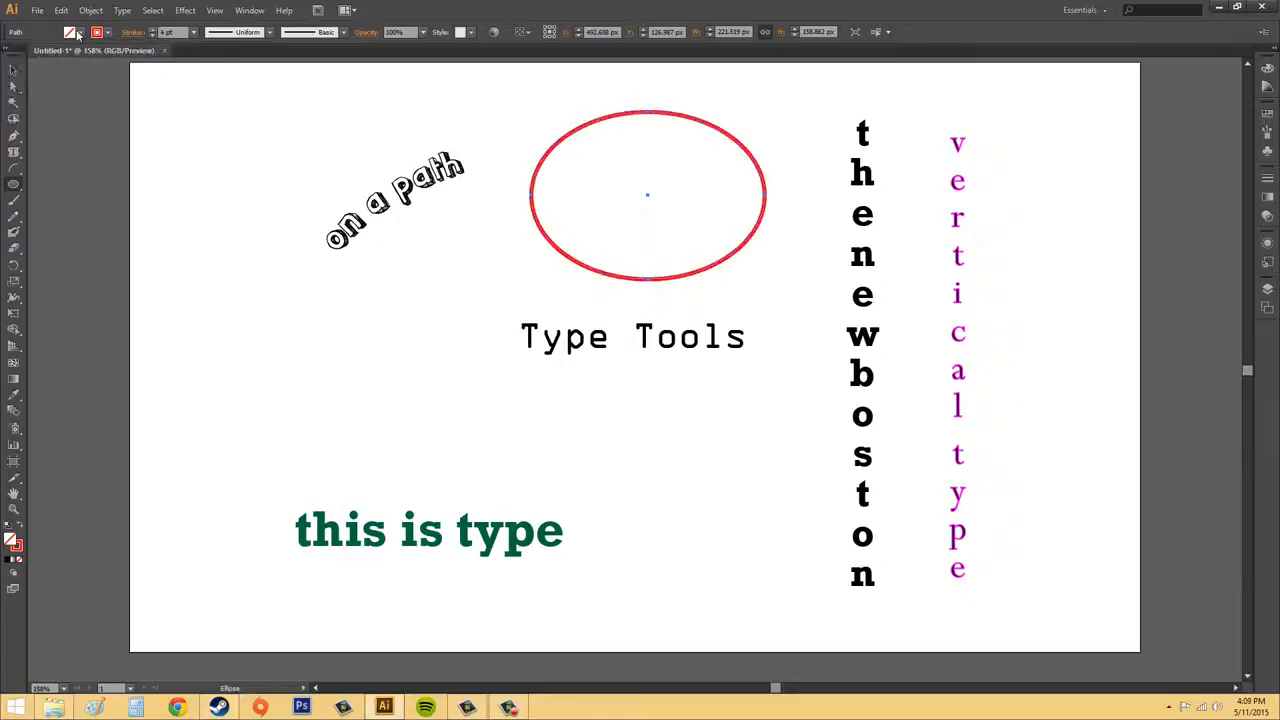
Try to start area type from the middle of the ellipse with the Area Type tool.
left_click(14, 152)
left_click(100, 170)
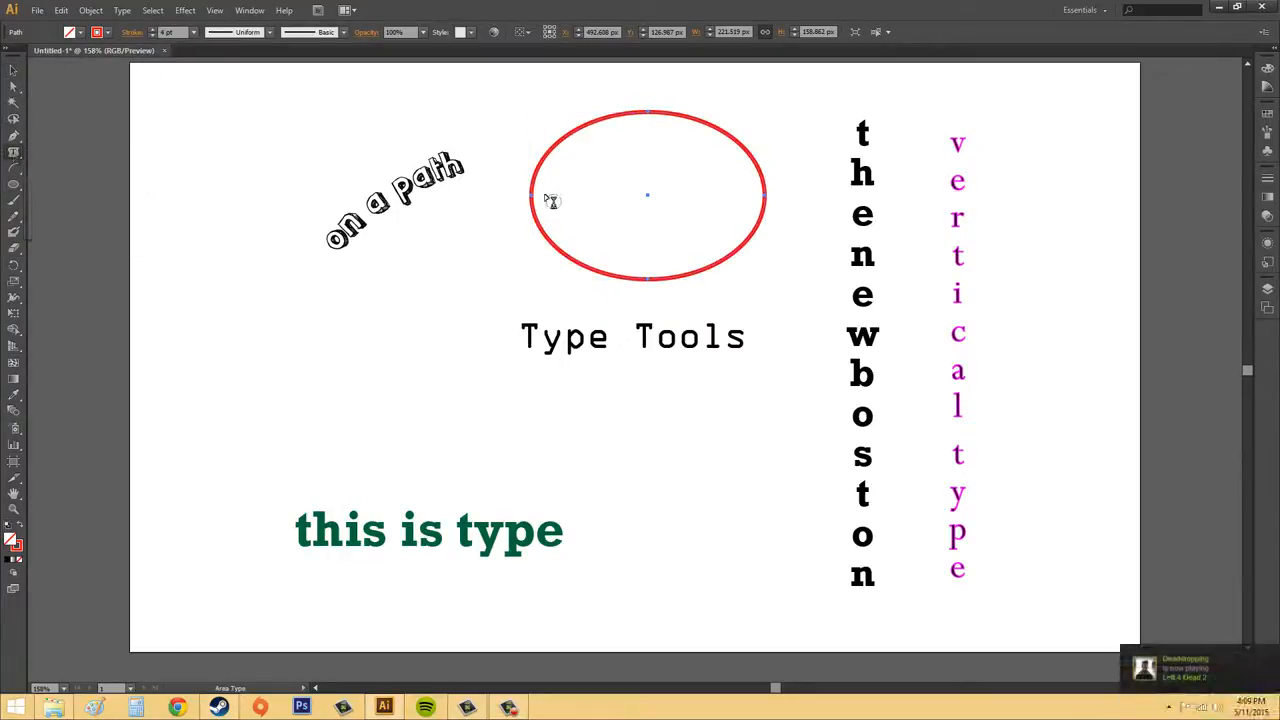
left_click(643, 173)
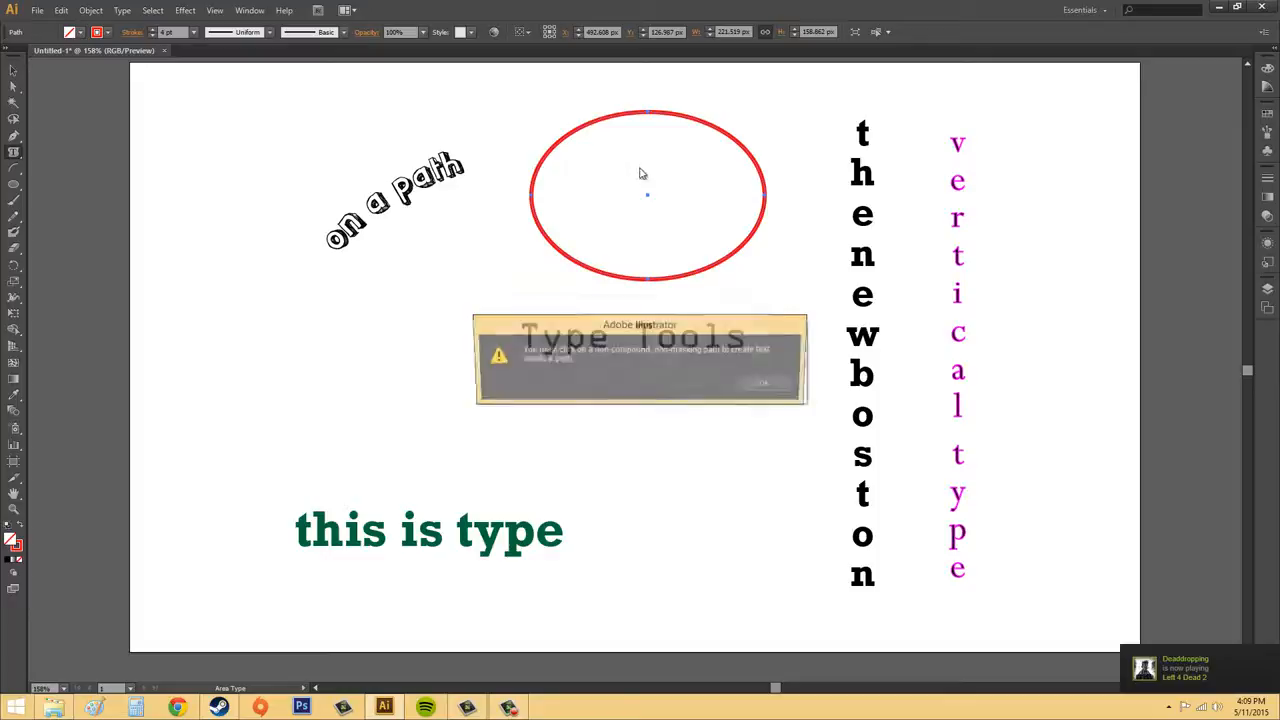
left_click(772, 389)
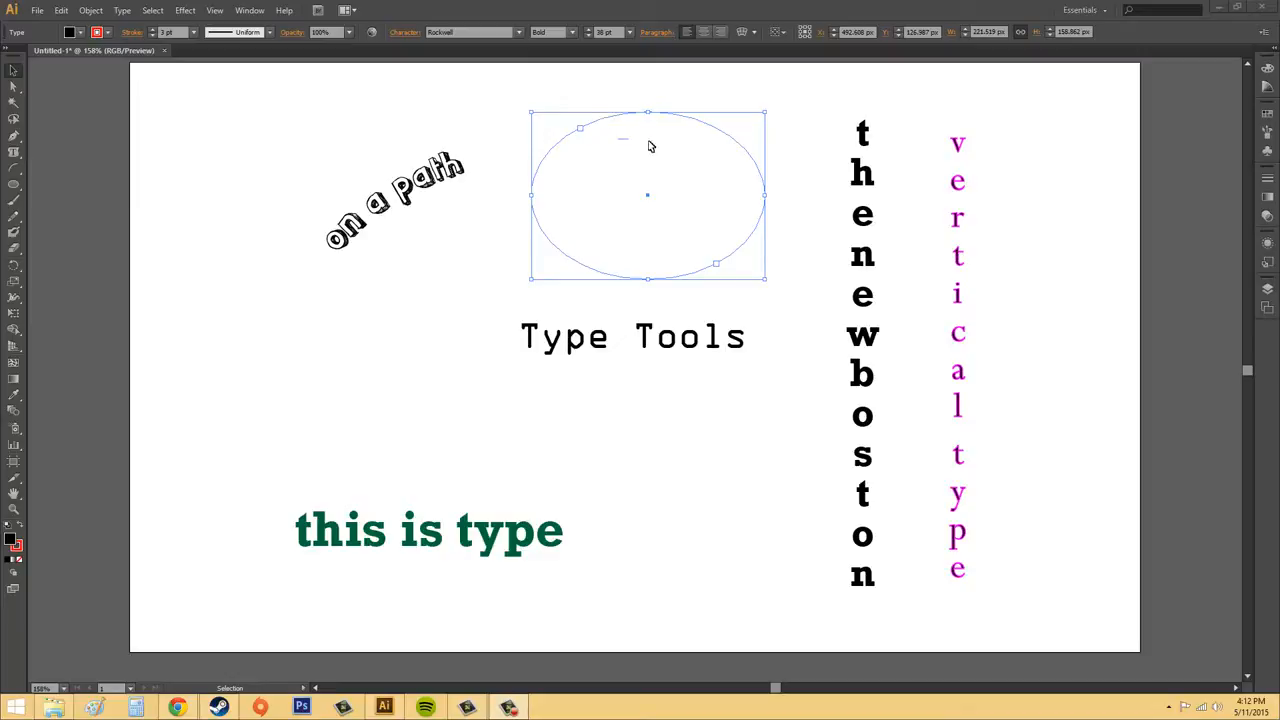
Delete the ellipse and draw a circle about 120 px in diameter between the "on a path" and "thenewboston" texts.
left_click_drag(790, 99, 712, 168)
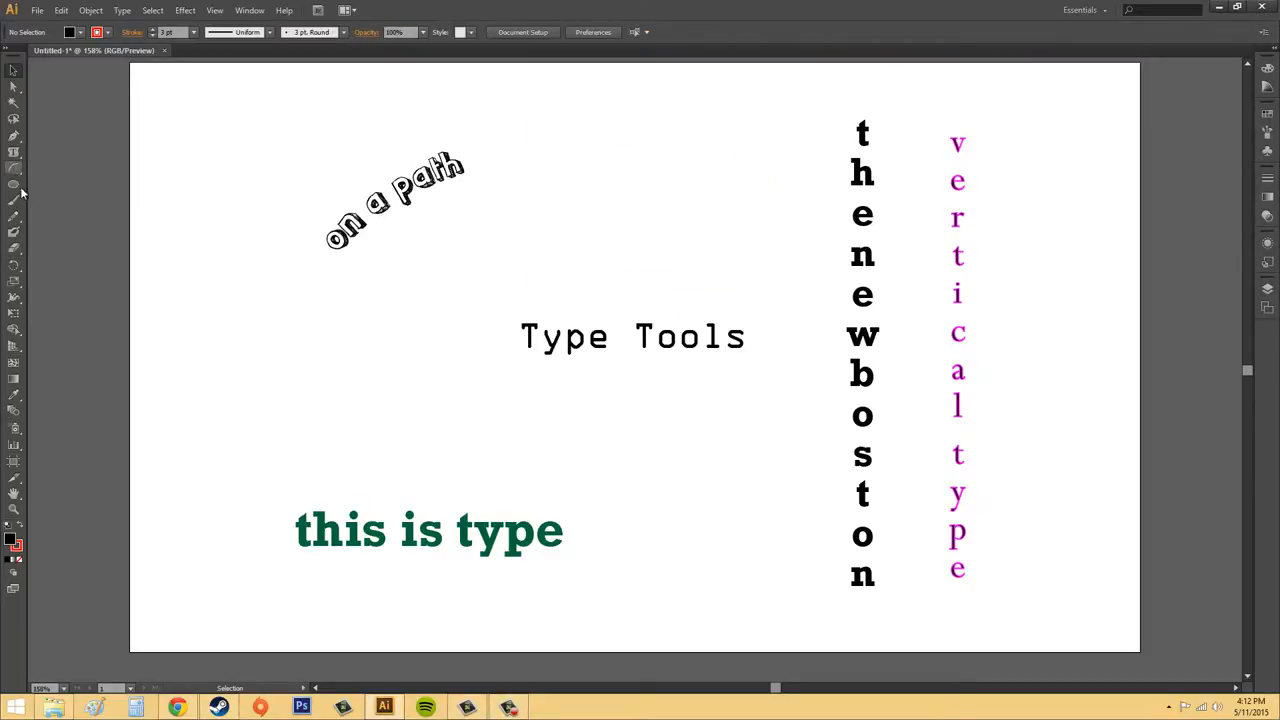
left_click_drag(13, 184, 76, 222)
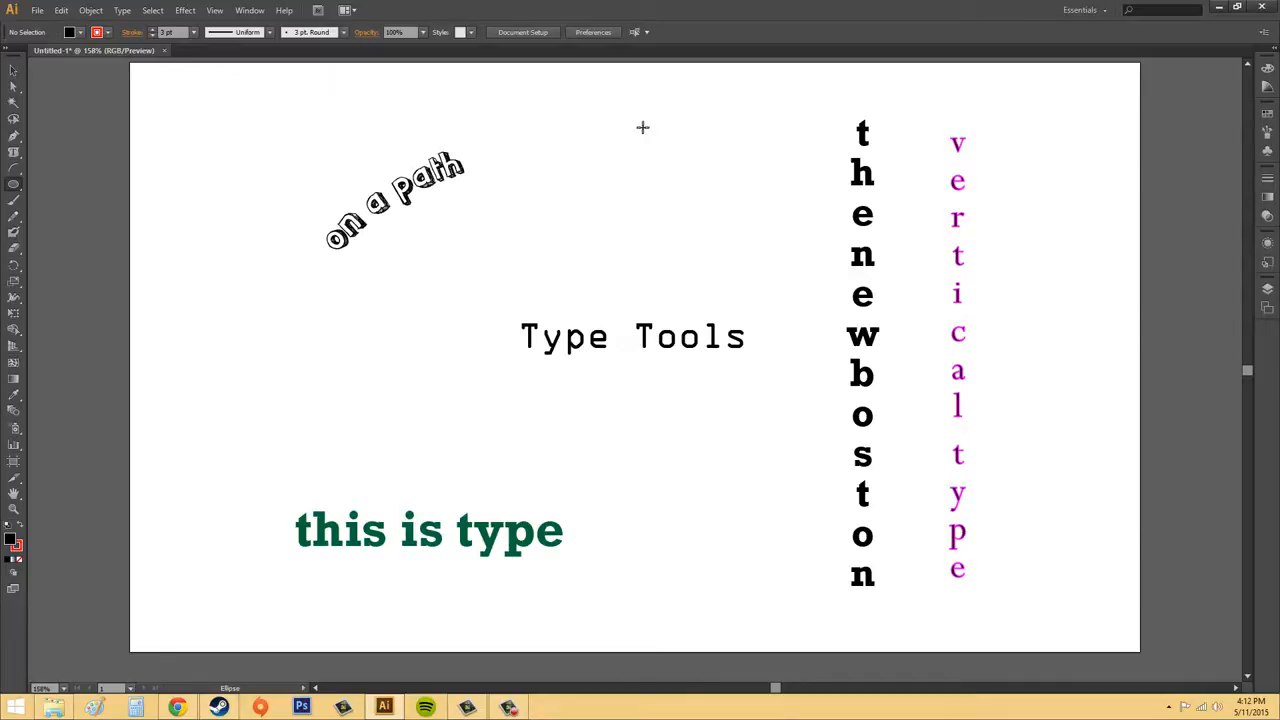
left_click_drag(649, 146, 752, 271)
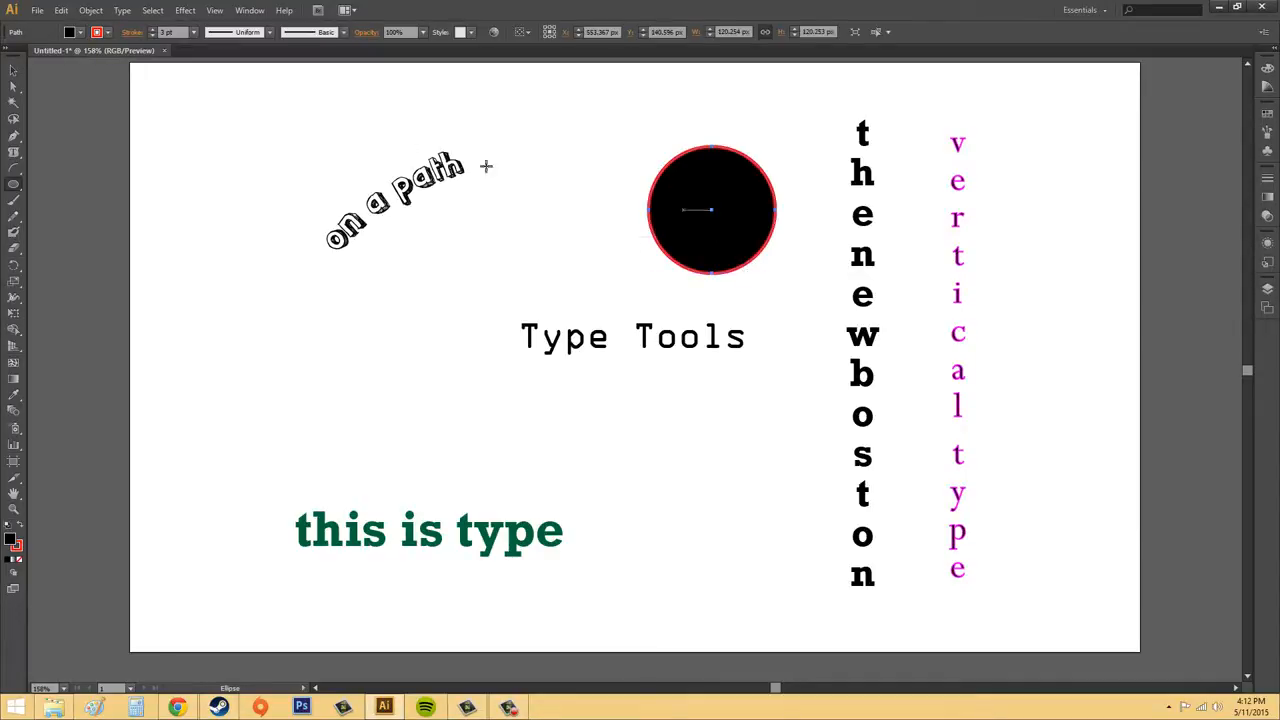
Set the circle's fill to None, leaving only its outline.
left_click(80, 32)
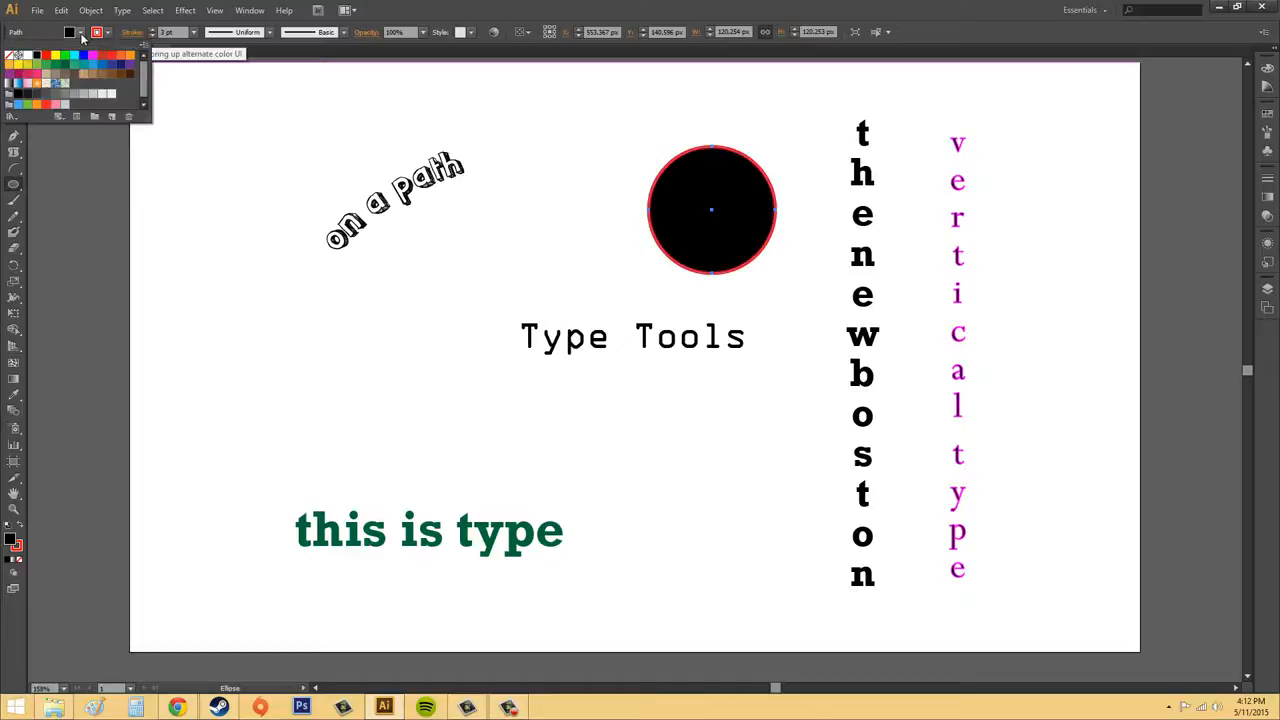
left_click(10, 55)
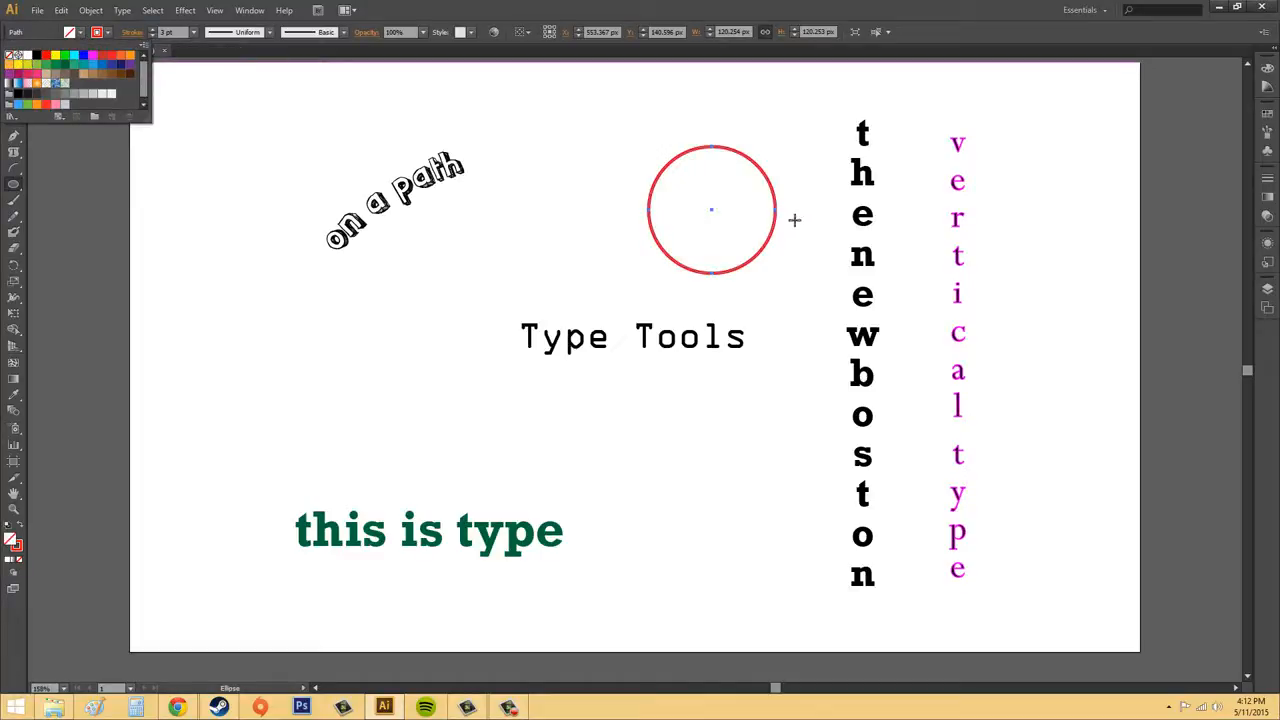
left_click(54, 35)
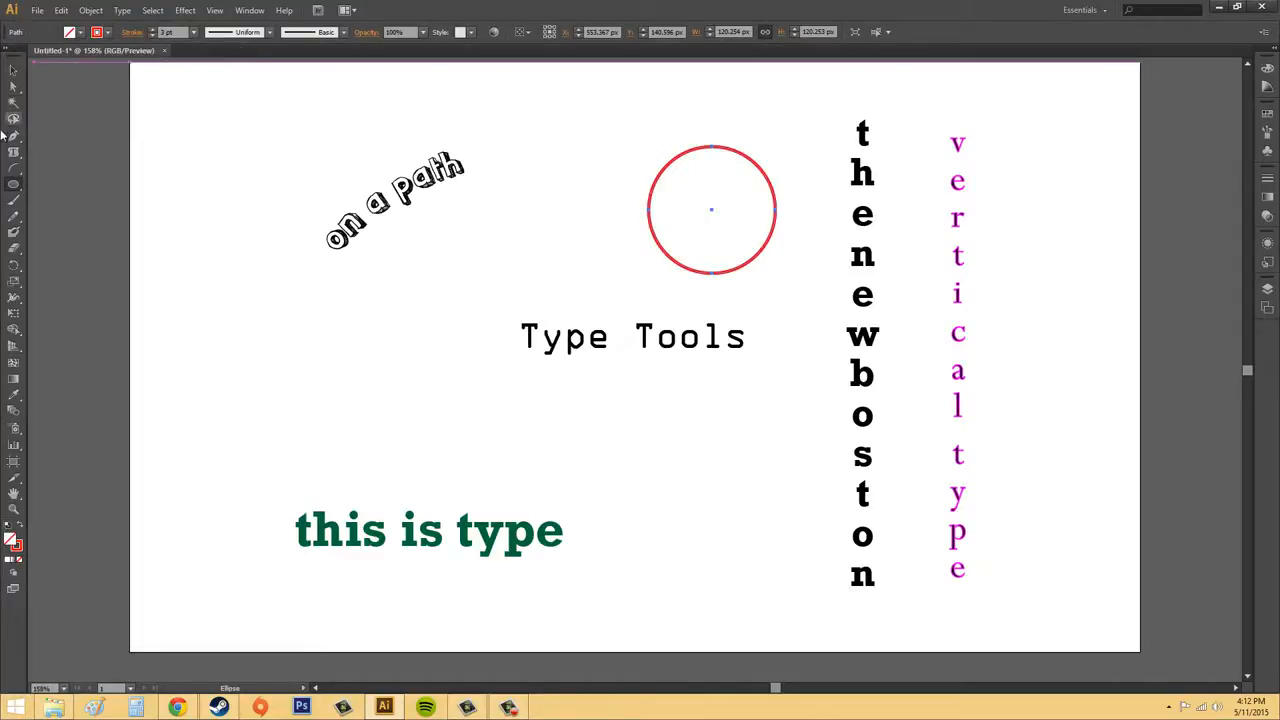
Add 18 pt area type reading "typing inside a closed path" inside the circle, starting from its outline.
left_click_drag(13, 152, 110, 168)
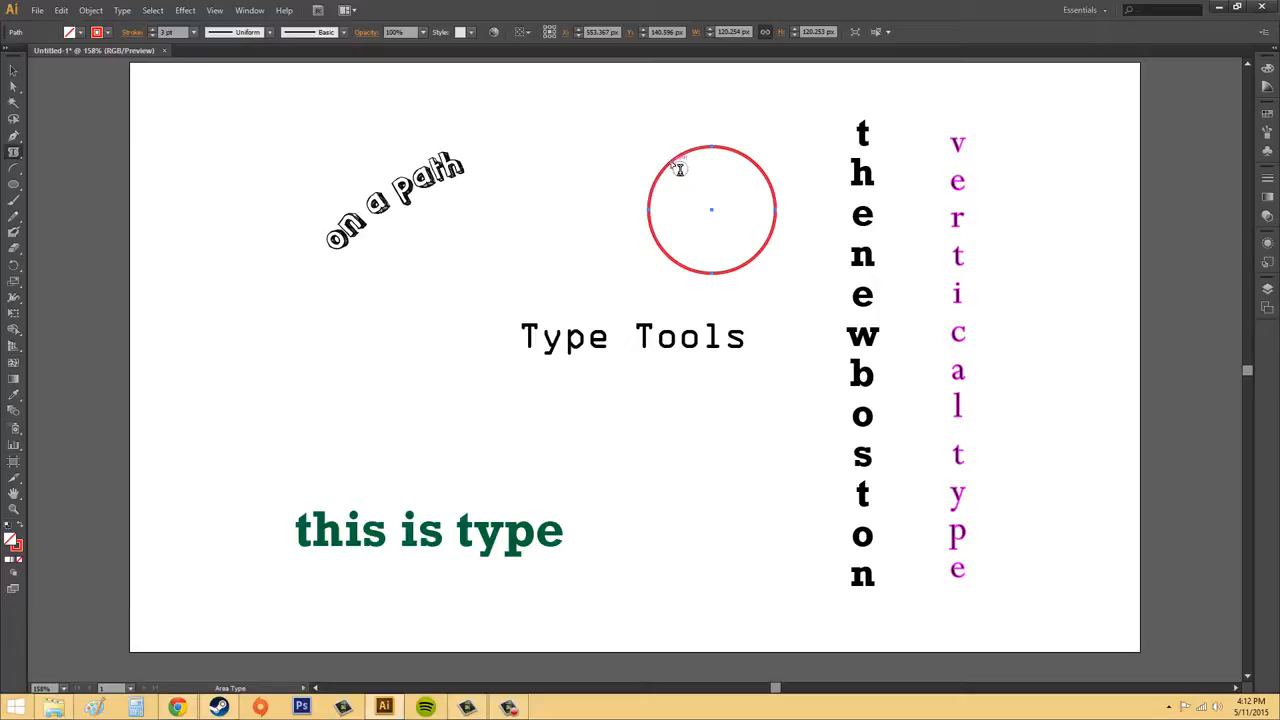
left_click(672, 161)
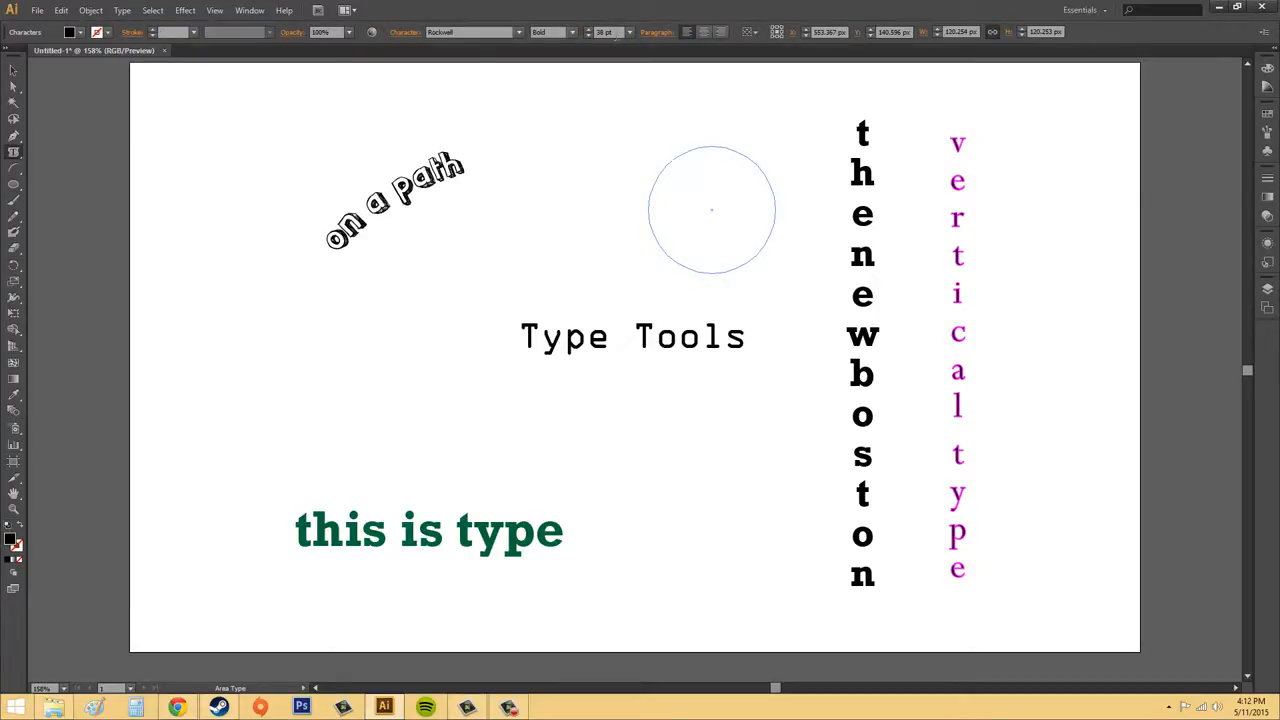
left_click(631, 33)
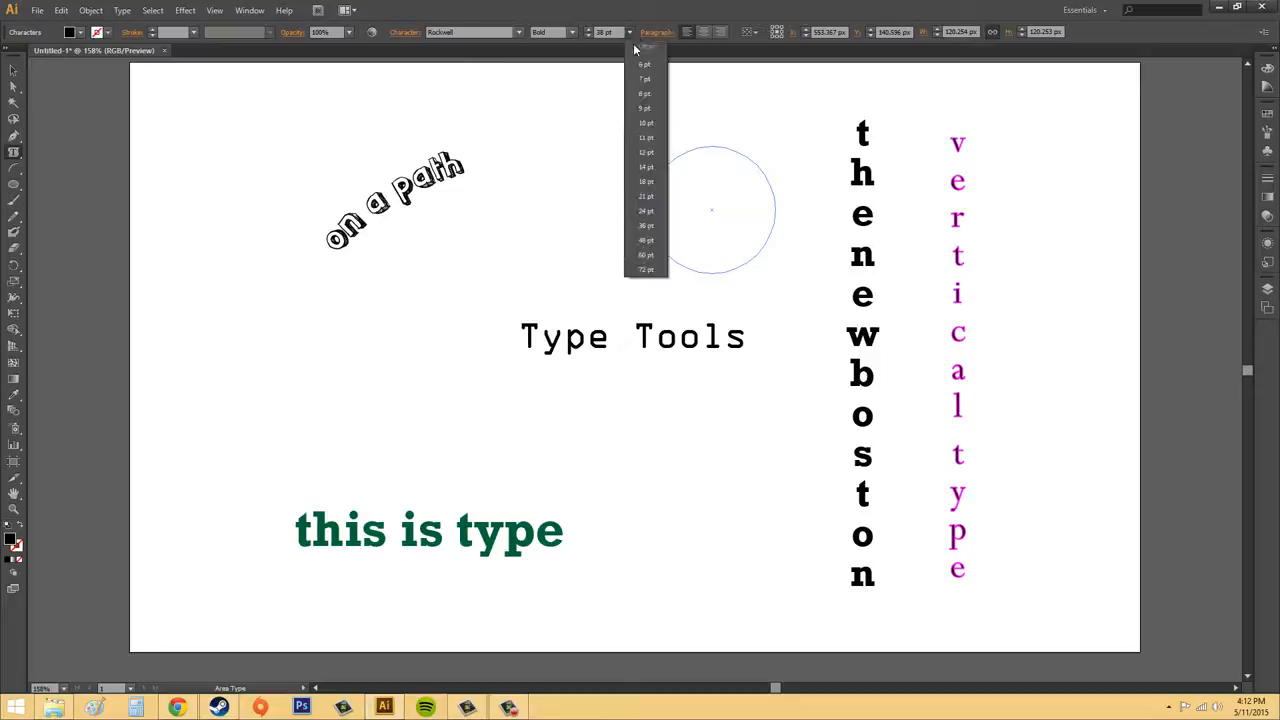
left_click(648, 178)
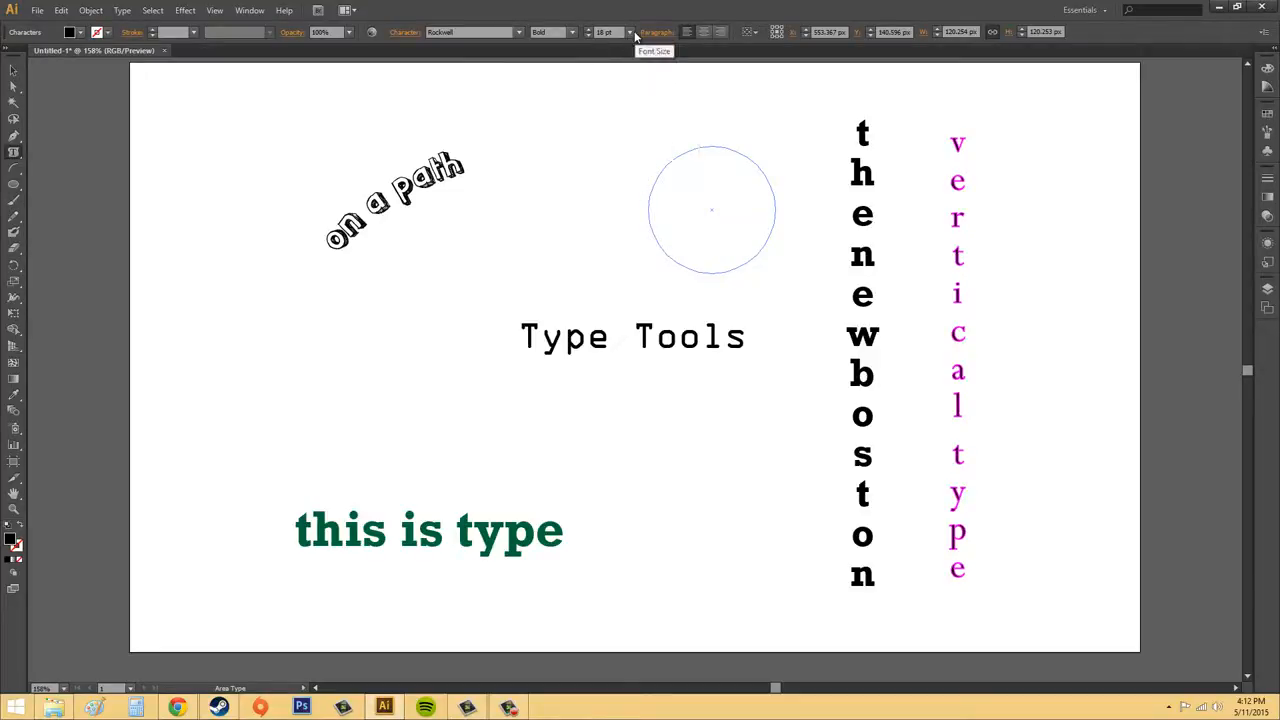
type("typing inside a closed")
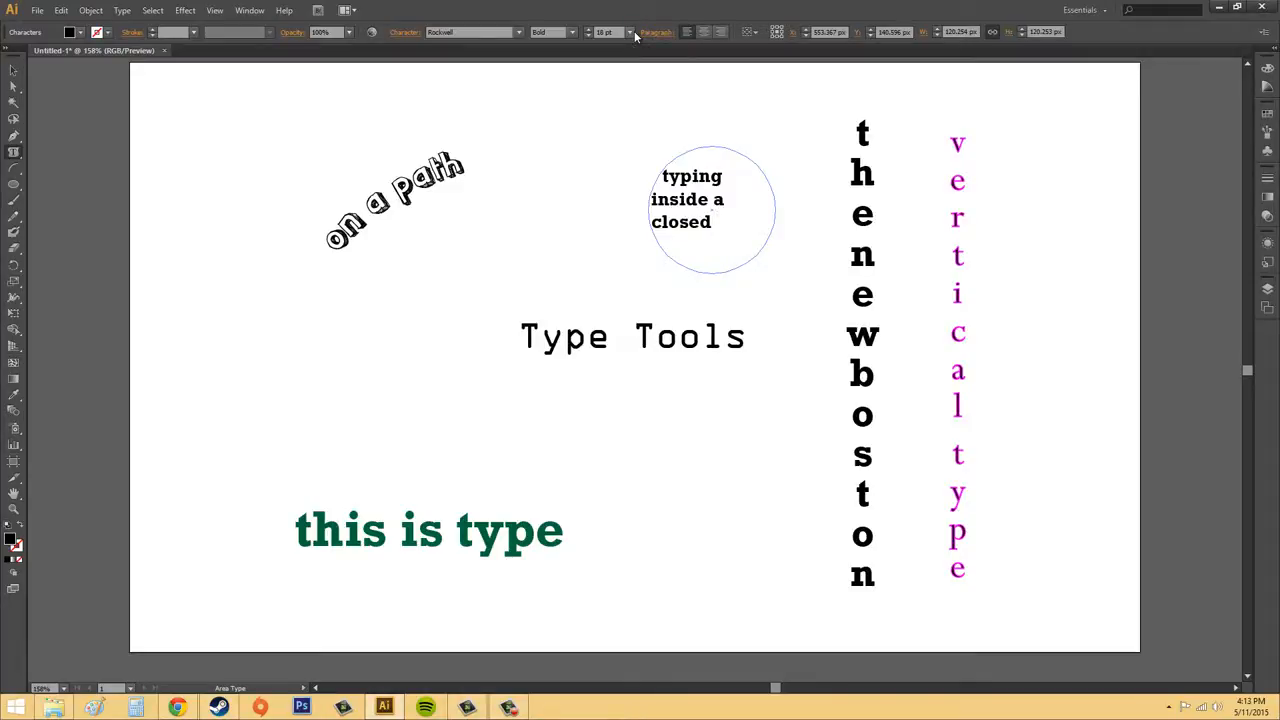
type("path")
key("Escape")
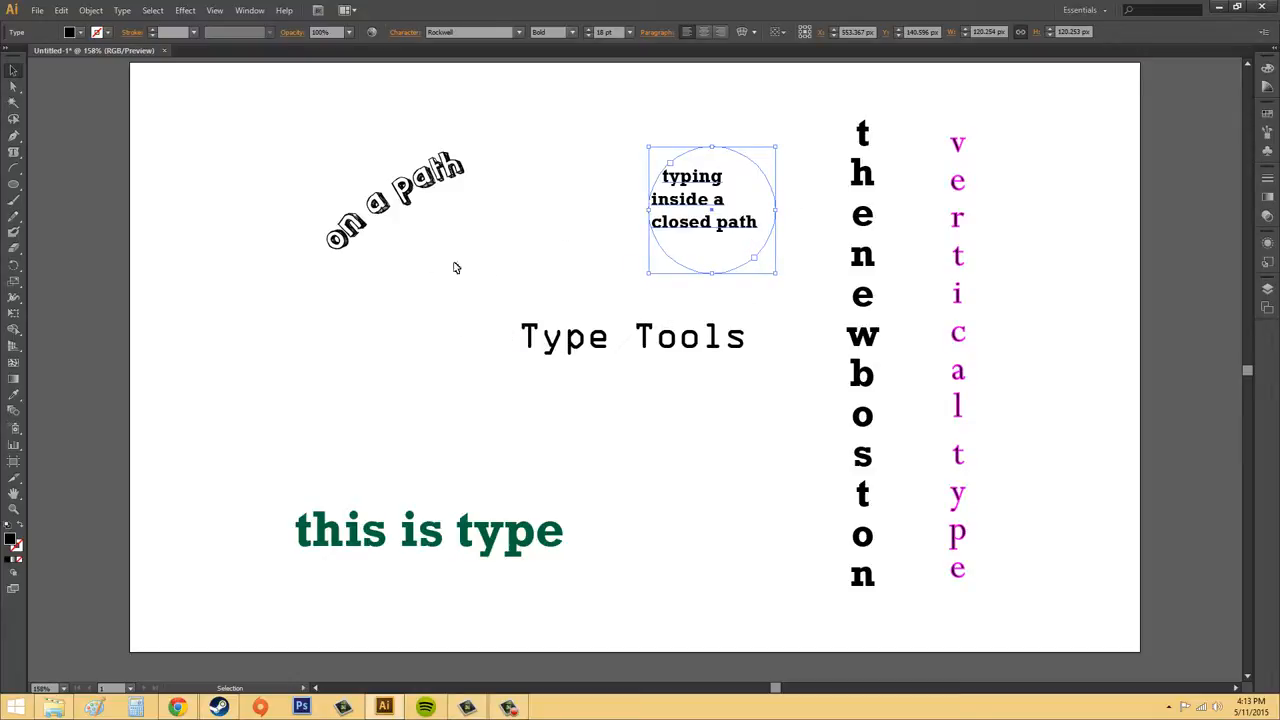
Draw a downward-bowing arc about 193 px wide and 125 px high above the "this is type" text.
left_click(15, 153)
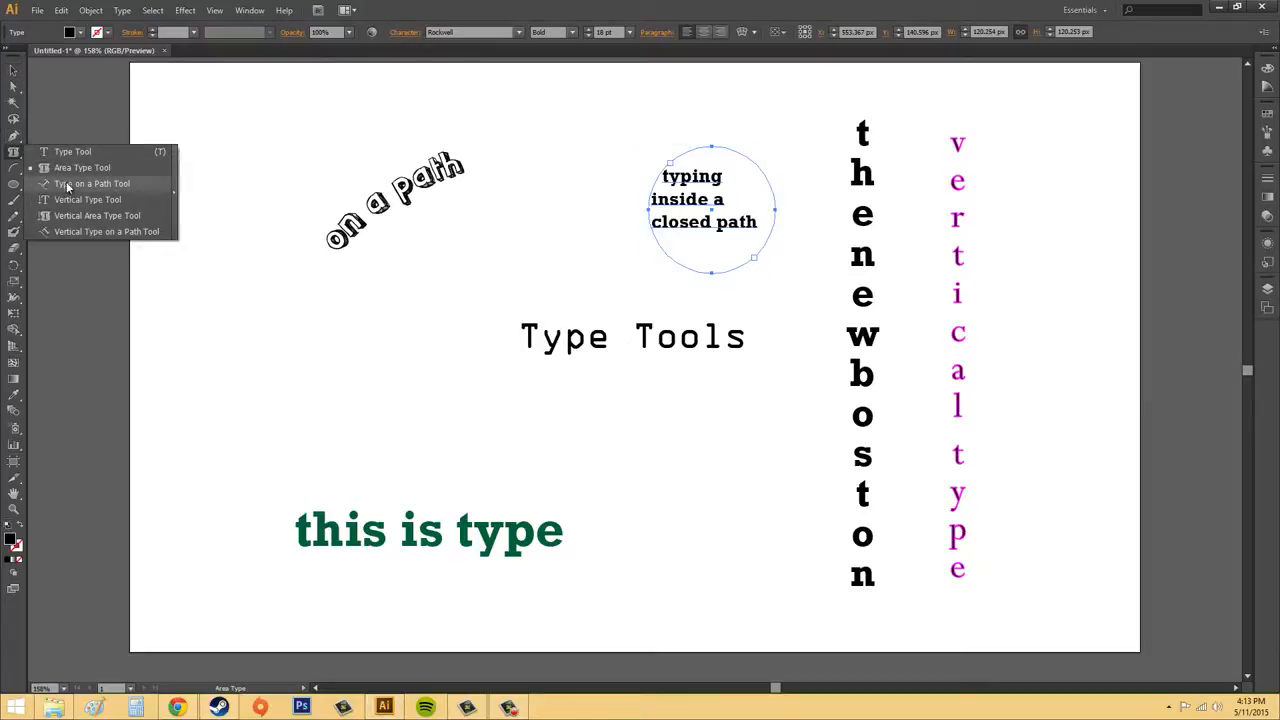
left_click(63, 180)
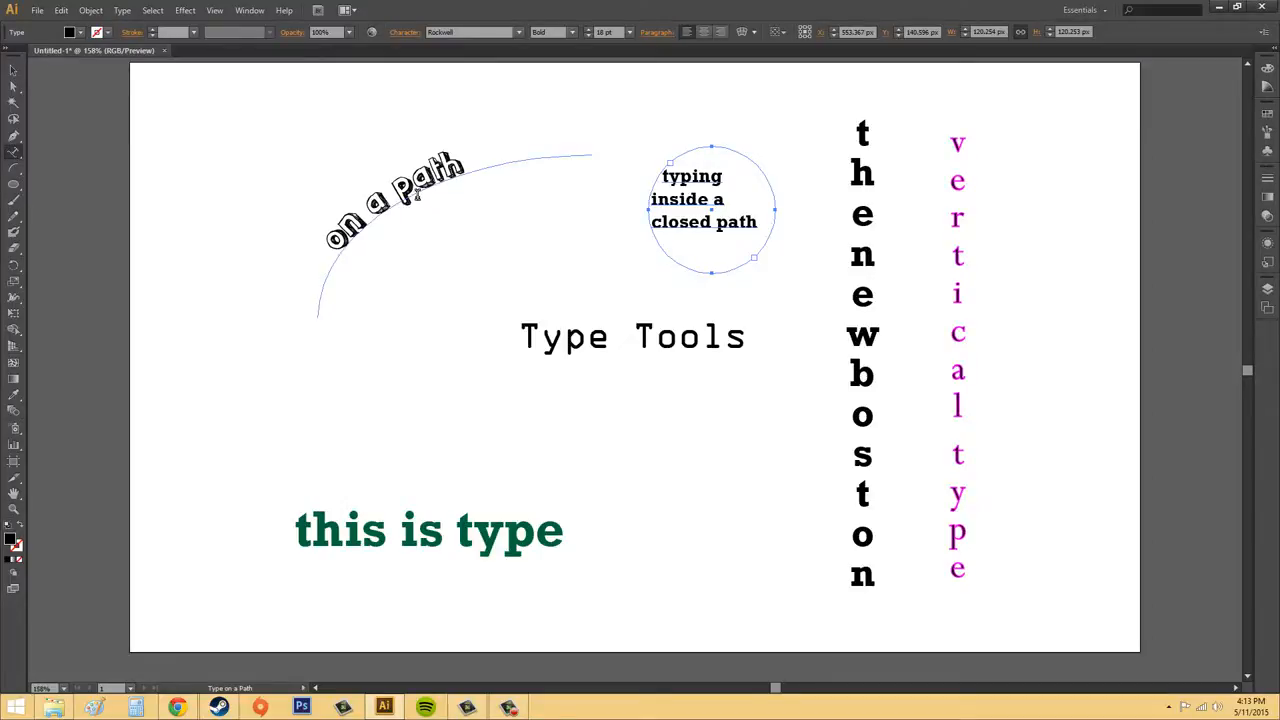
left_click(13, 168)
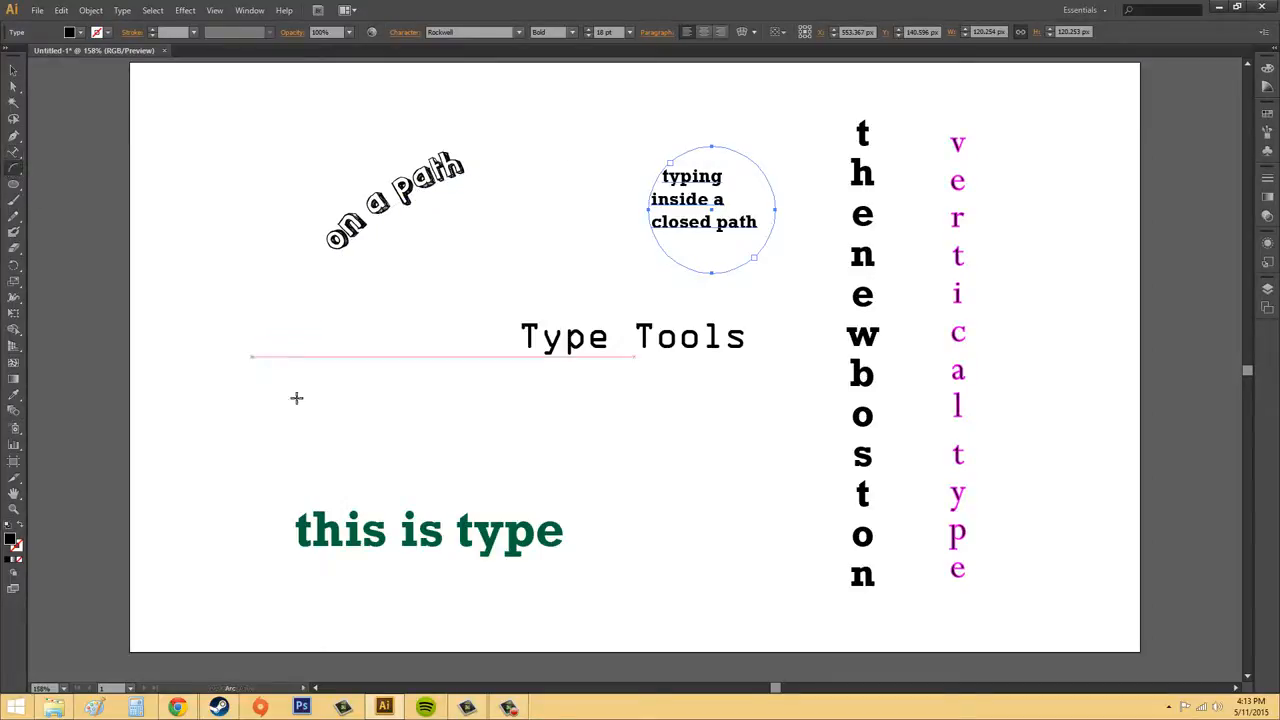
left_click_drag(252, 356, 455, 487)
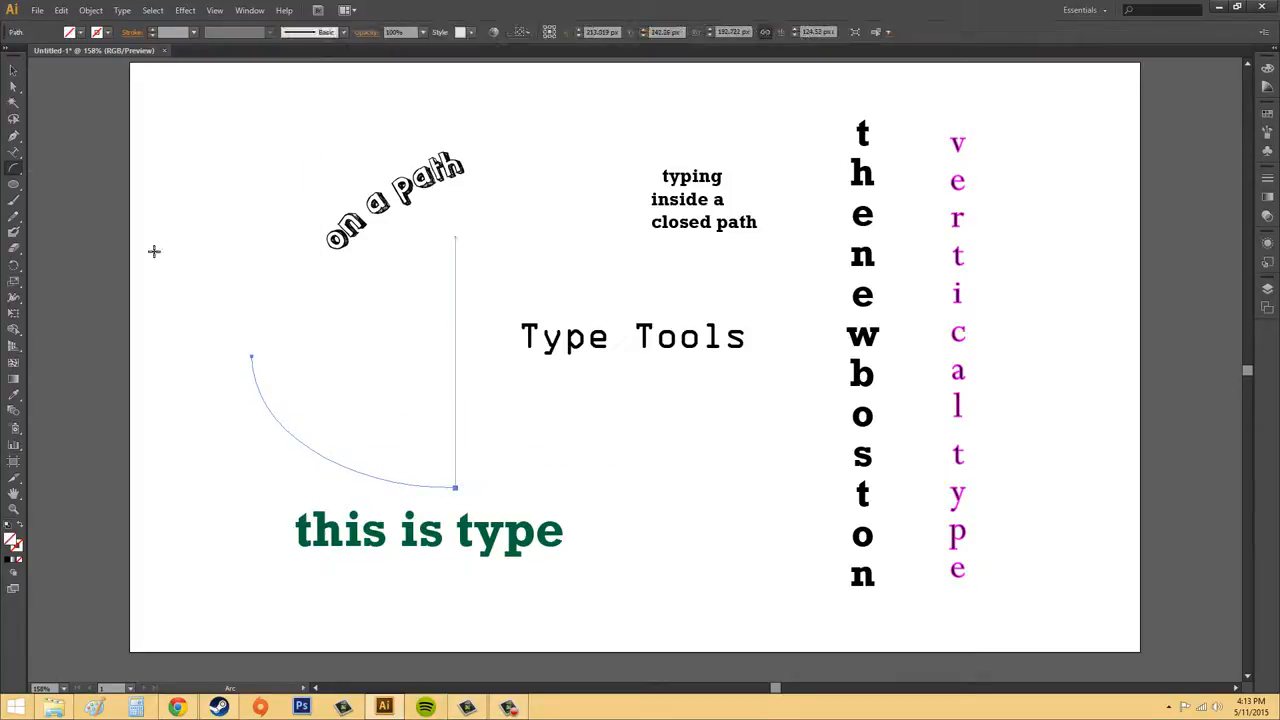
Add the text "typing on a path" along the new arc with the Type on a Path tool.
left_click(16, 156)
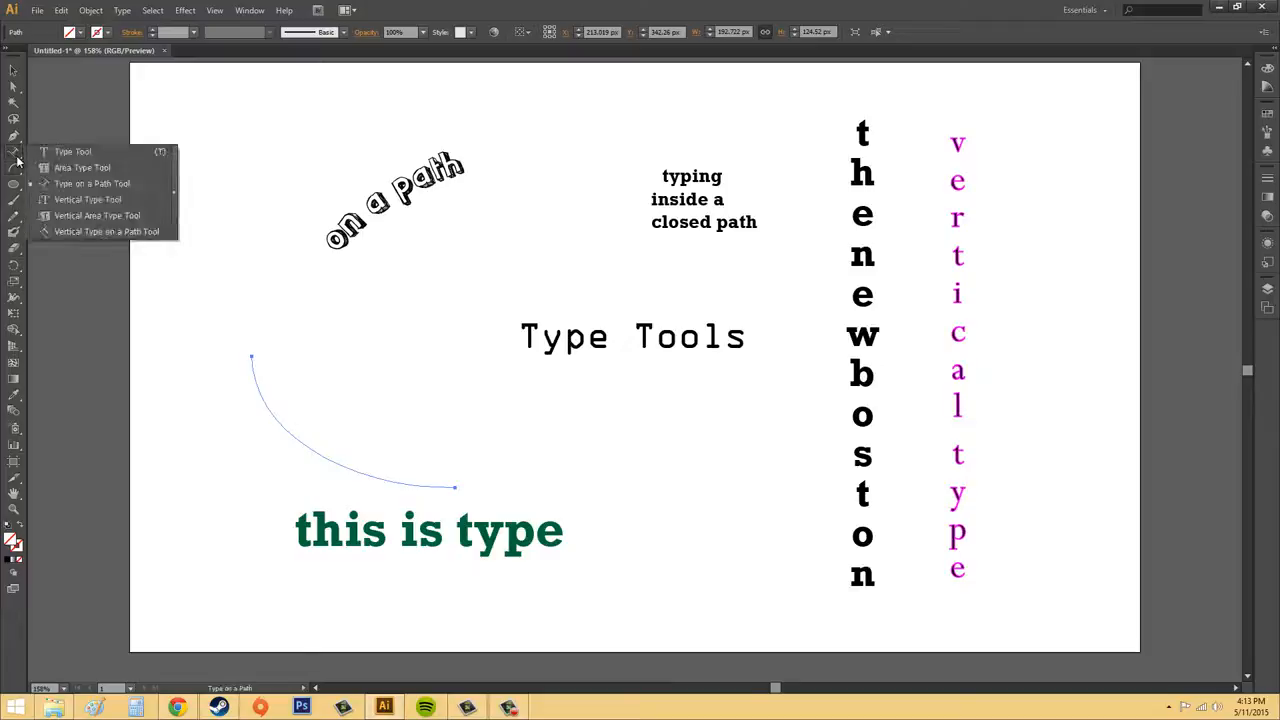
left_click(90, 184)
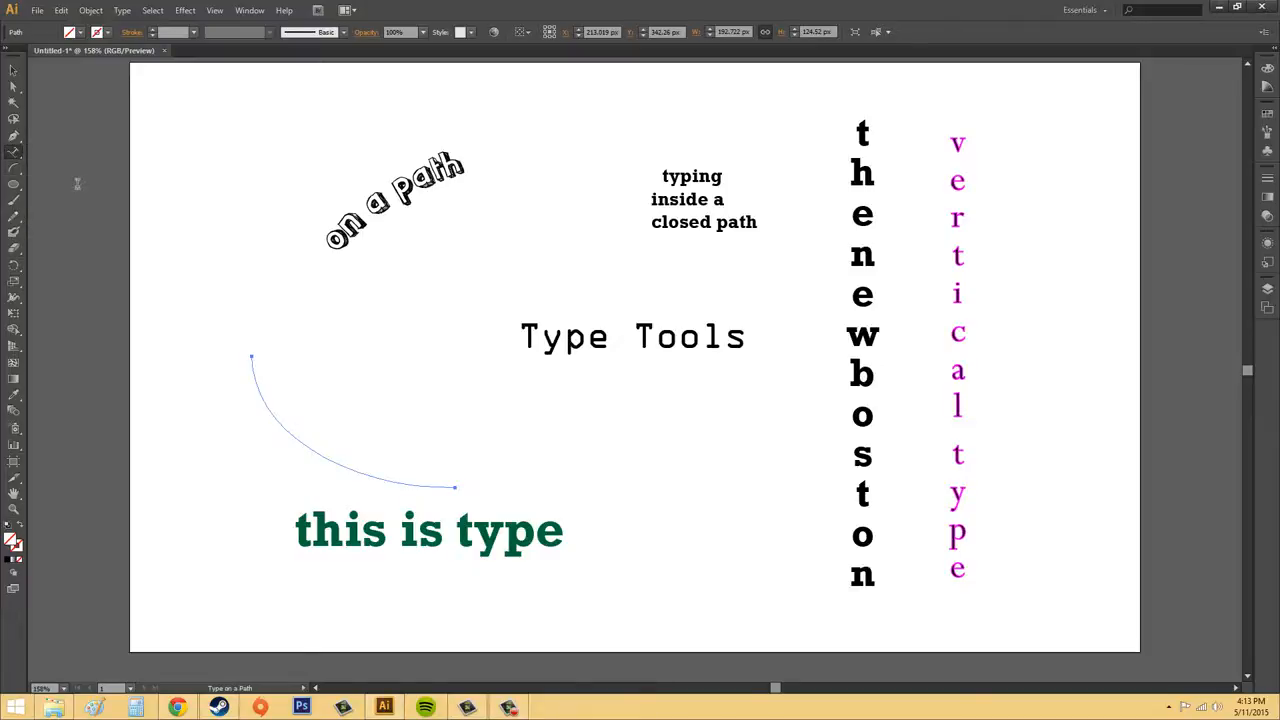
left_click(252, 371)
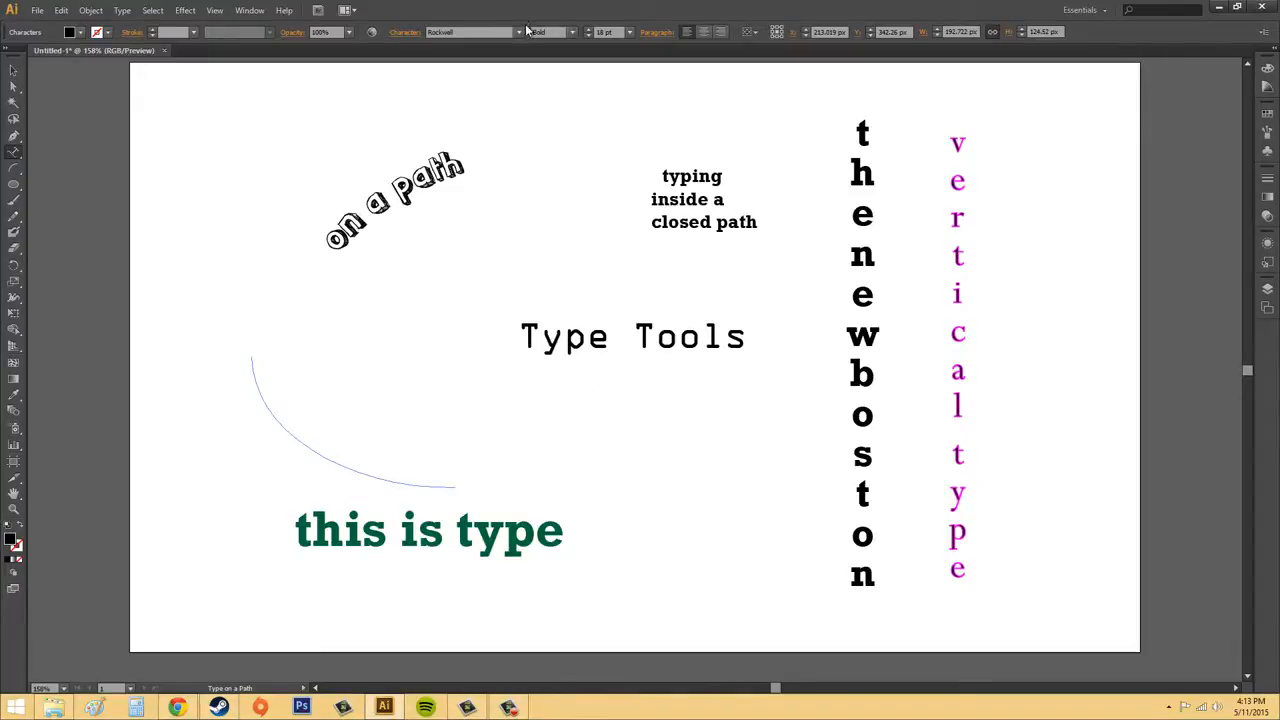
type("typing in a")
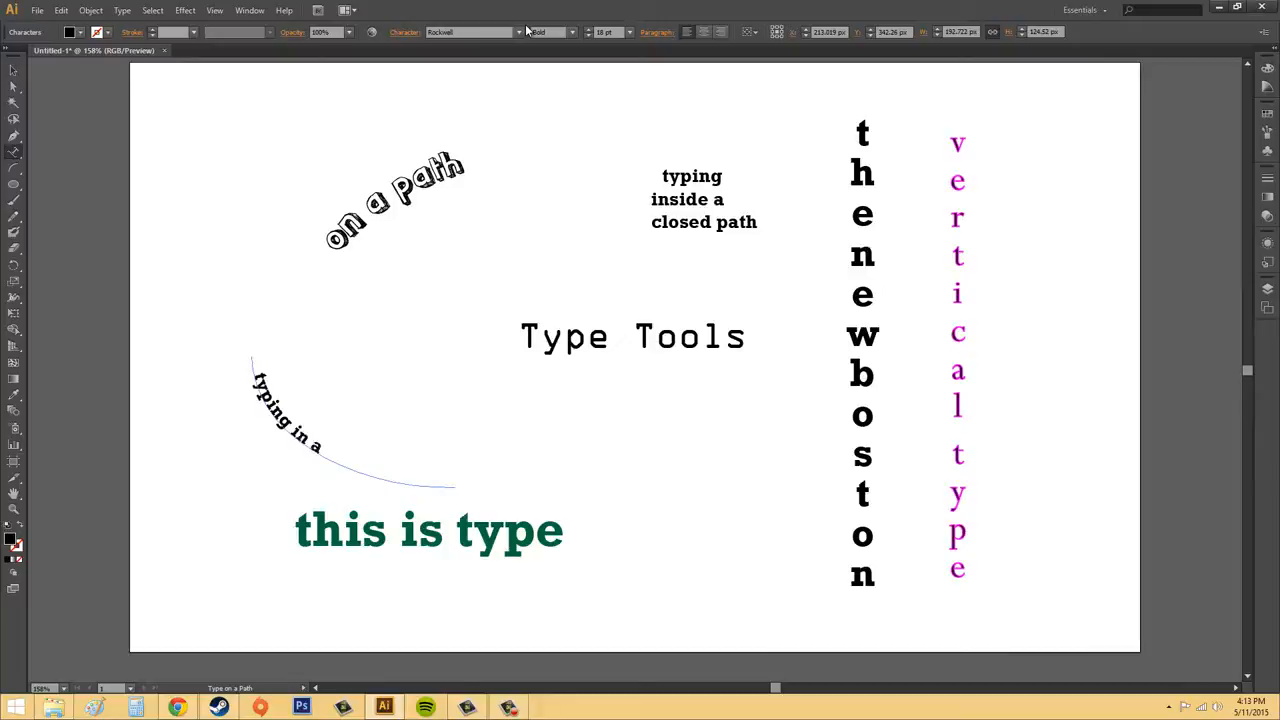
type(" pon")
key("BackSpace")
key("BackSpace")
key("BackSpace")
key("BackSpace")
key("BackSpace")
key("BackSpace")
key("BackSpace")
key("BackSpace")
key("BackSpace")
key("BackSpace")
type("on a path")
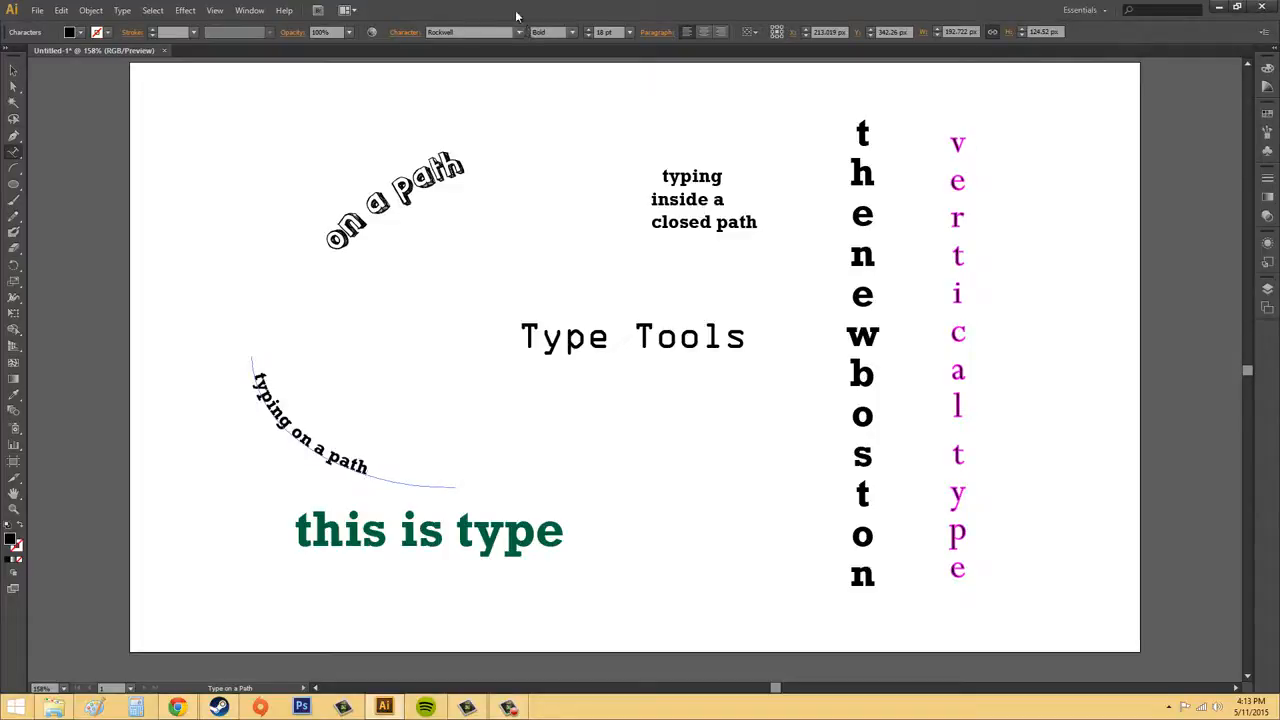
Move the "typing on a path" text slightly up and to the right, away from "this is type", and deselect it.
left_click(13, 70)
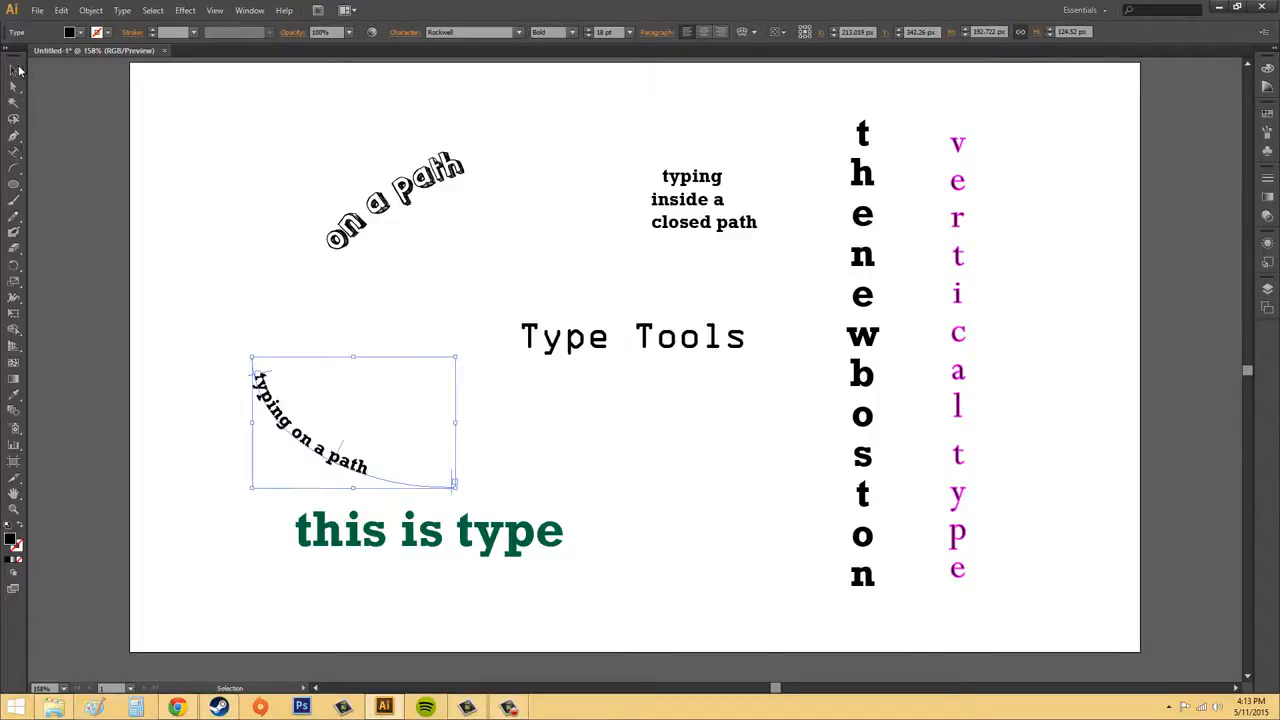
left_click(163, 129)
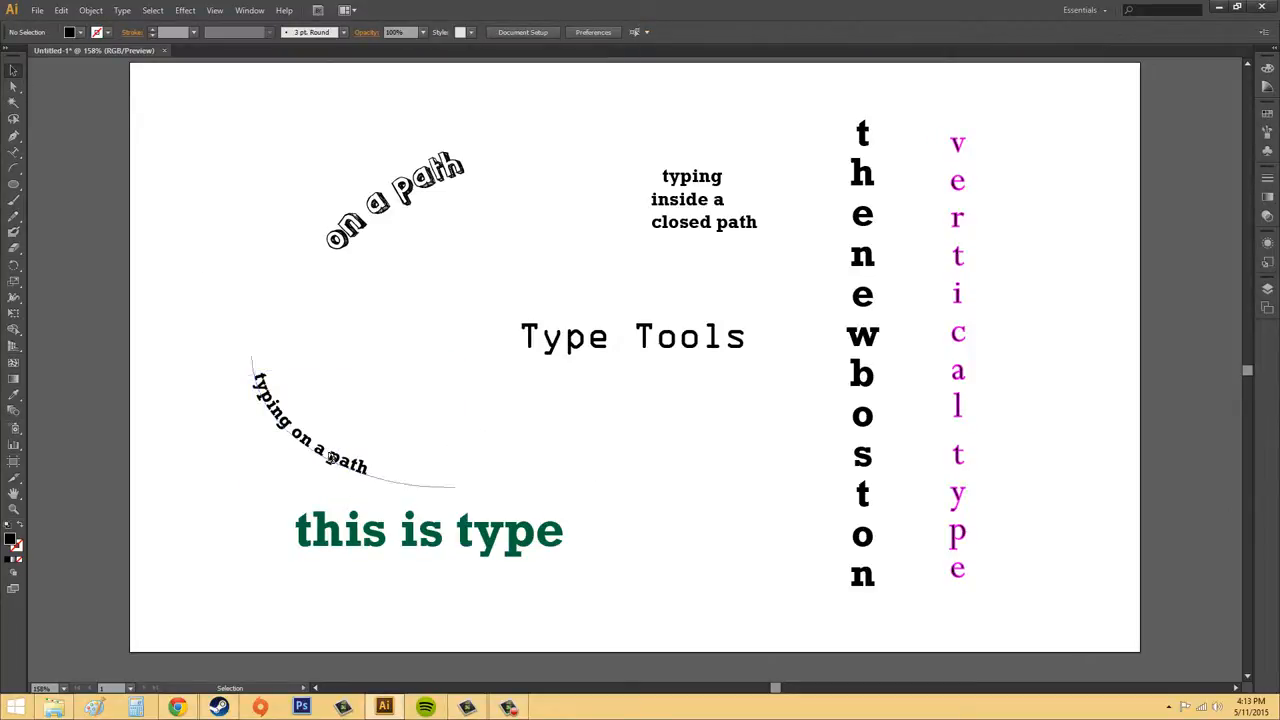
left_click_drag(331, 456, 355, 418)
left_click(608, 466)
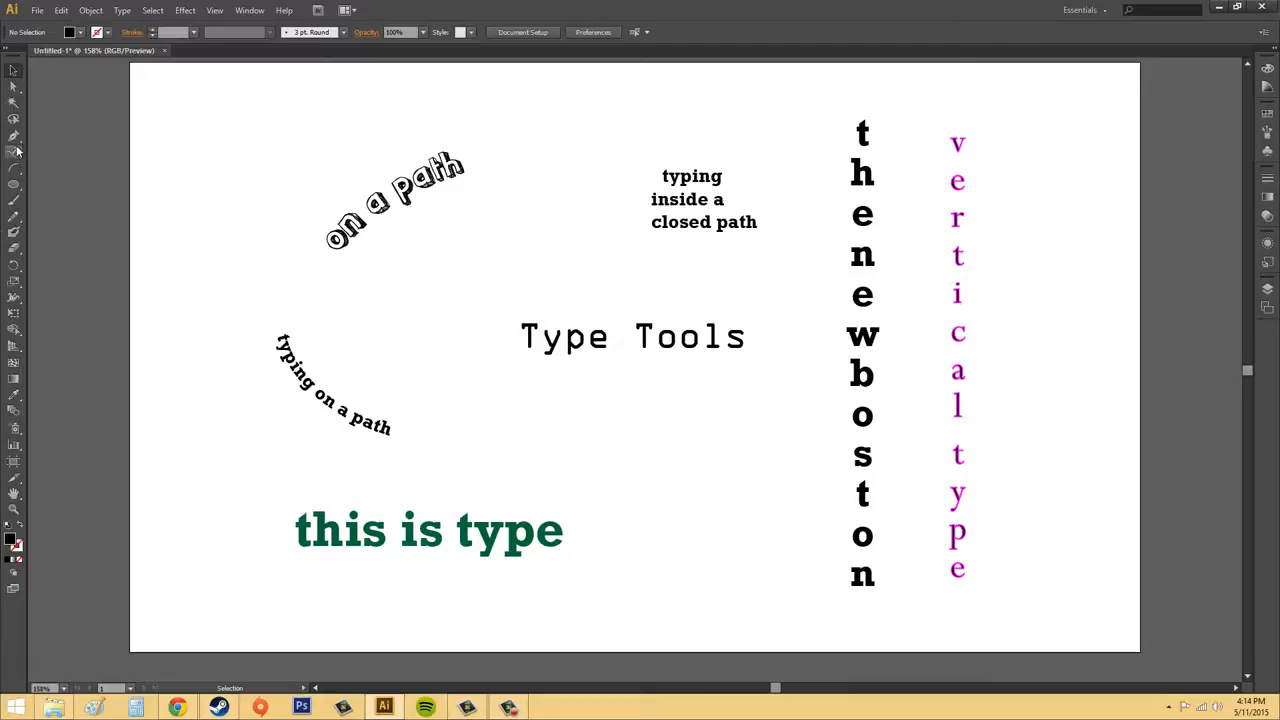
left_click_drag(17, 150, 100, 209)
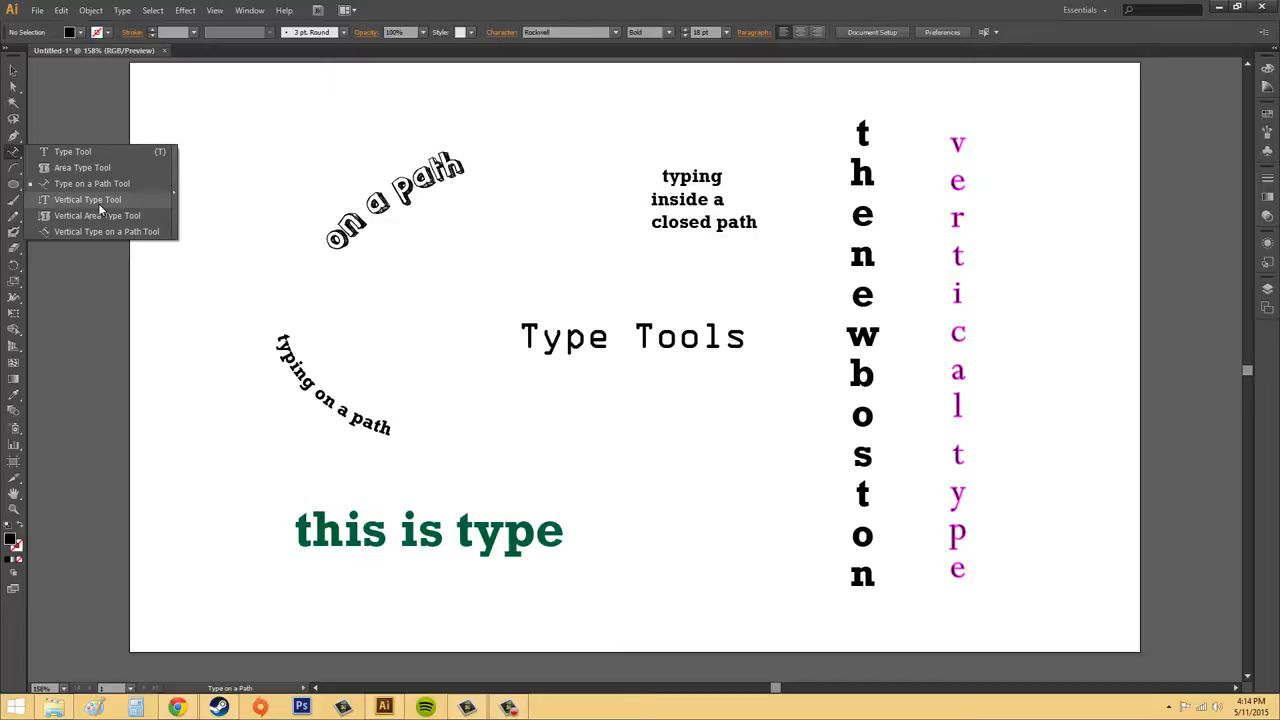
left_click_drag(98, 203, 106, 234)
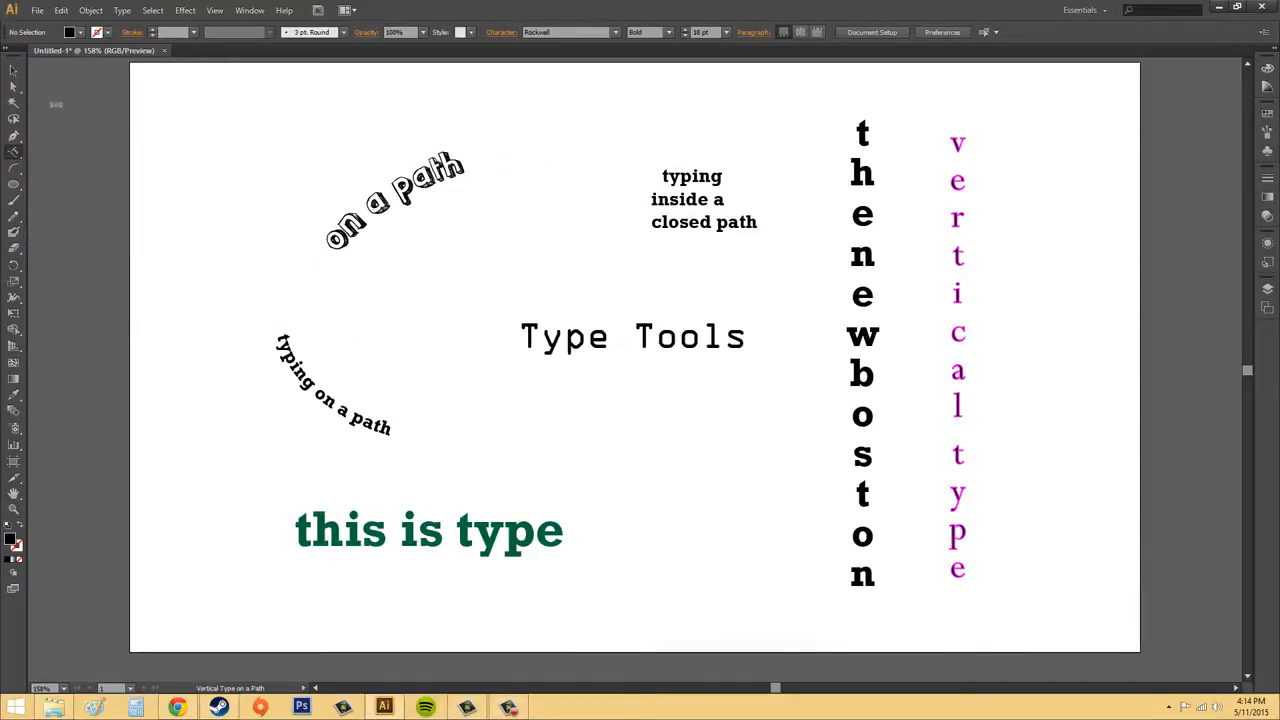
left_click(13, 70)
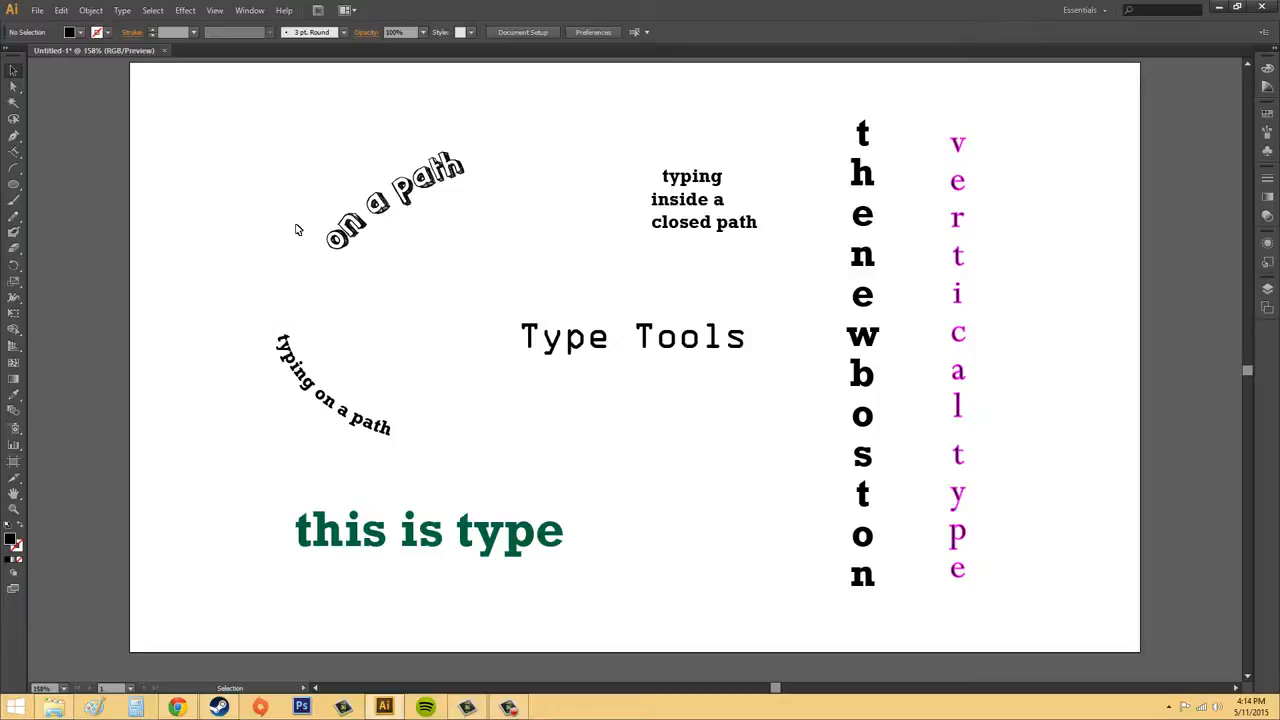